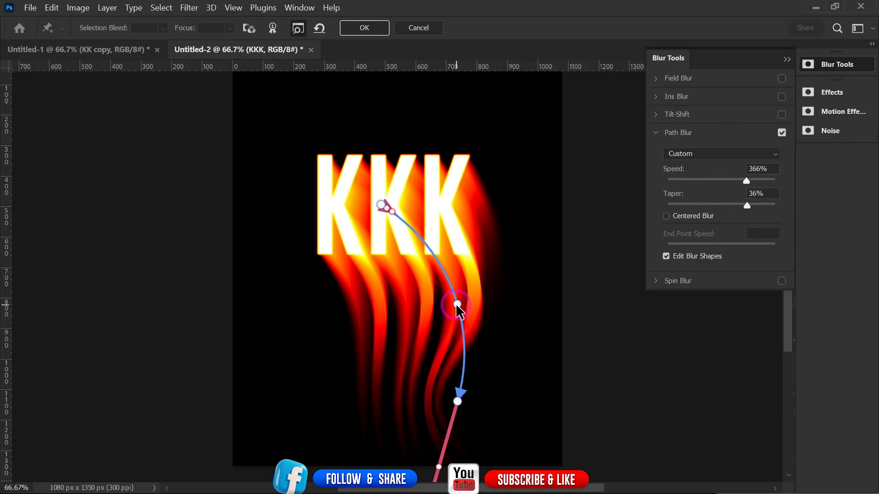
Step: Bend the blur path's midpoint toward the lower left beneath the KKK lettering and apply the Path Blur
drag(457, 304, 382, 321)
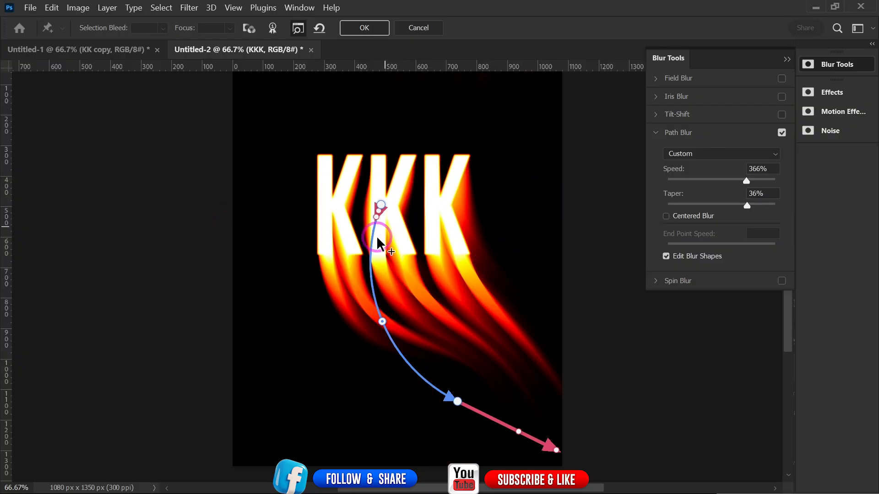
click(788, 60)
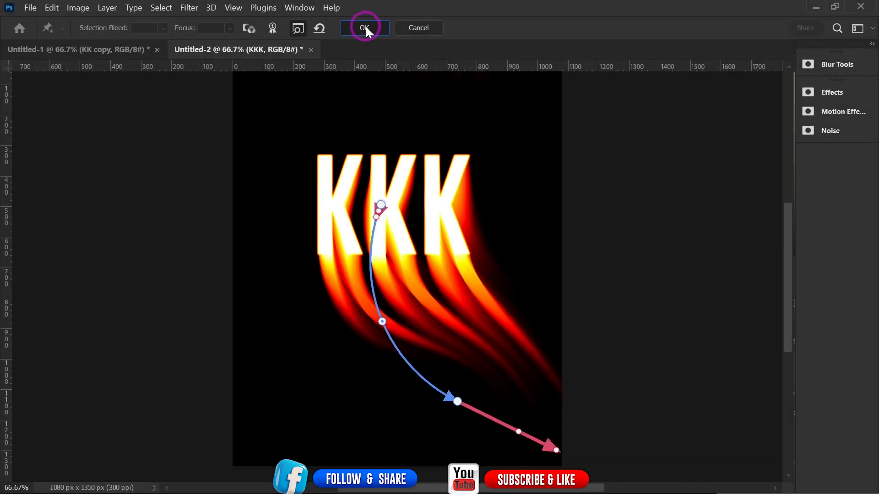
click(364, 27)
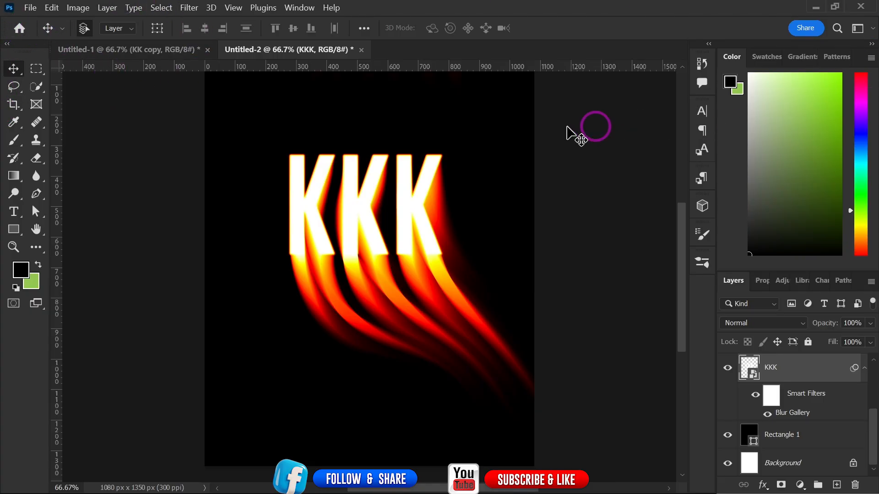
Step: Create a new 1080 x 1350 px document at 300 ppi in RGB Color with a white background
click(30, 8)
click(36, 19)
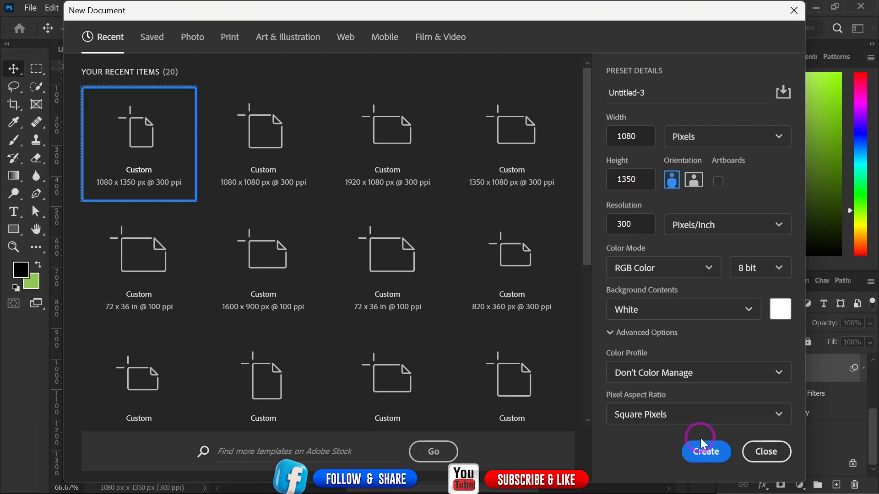
click(704, 454)
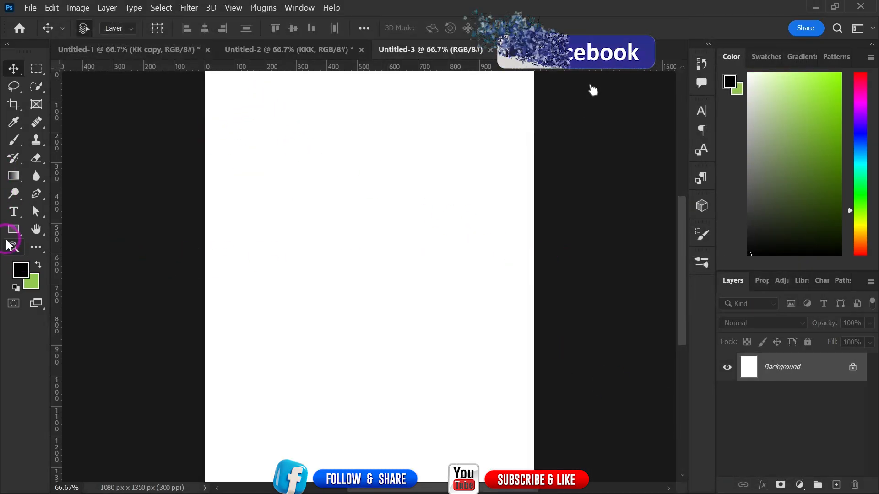
Step: Draw a rectangle about 1194 x 1463 px covering the whole canvas and fill it with black
click(14, 230)
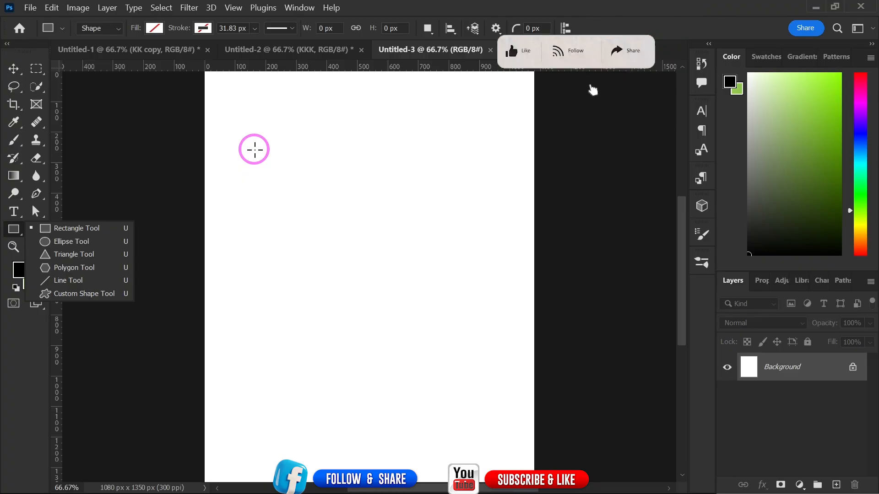
key(ctrl+minus)
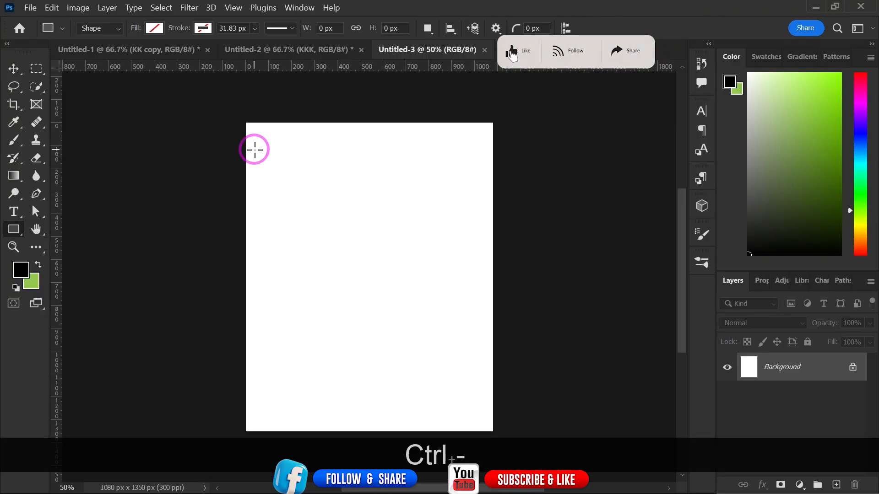
drag(232, 113, 506, 447)
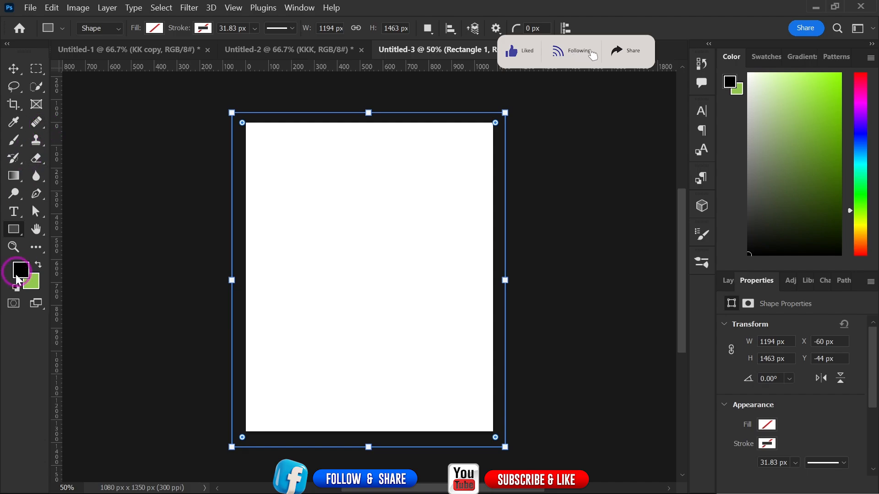
click(154, 28)
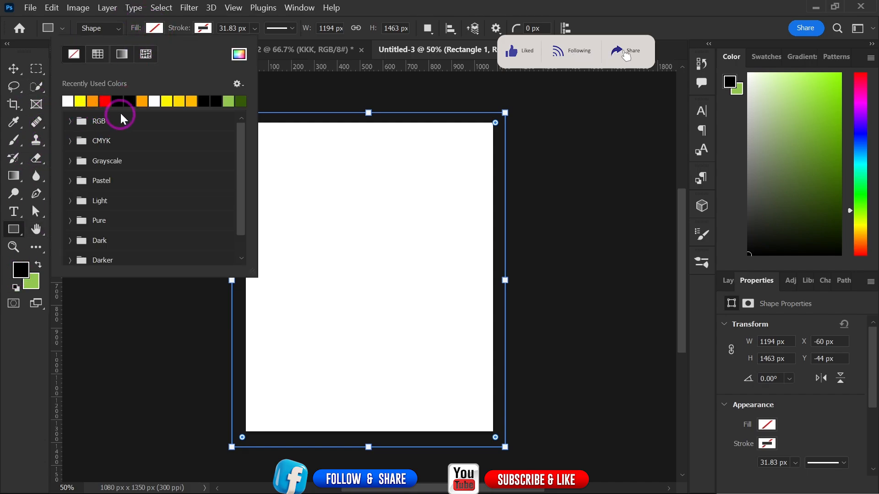
click(129, 101)
key(Escape)
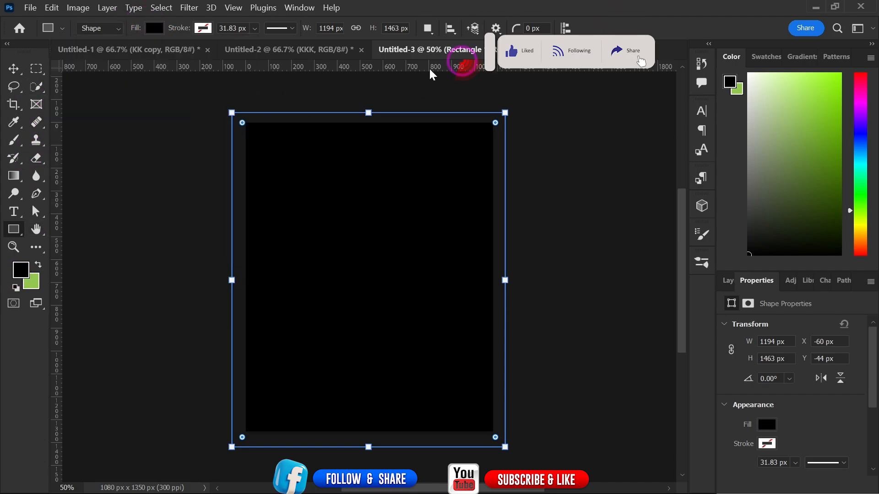
click(13, 68)
click(731, 281)
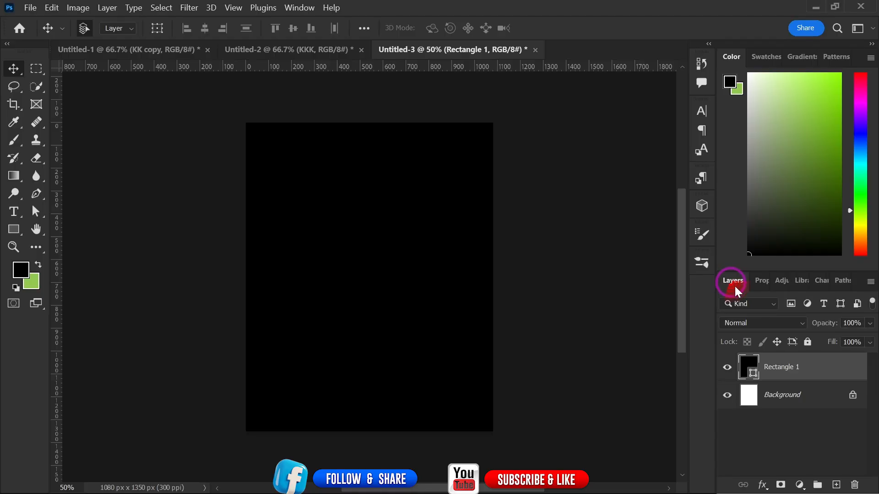
Step: Add the white text "KKK" on a new layer in the upper part of the canvas
click(837, 485)
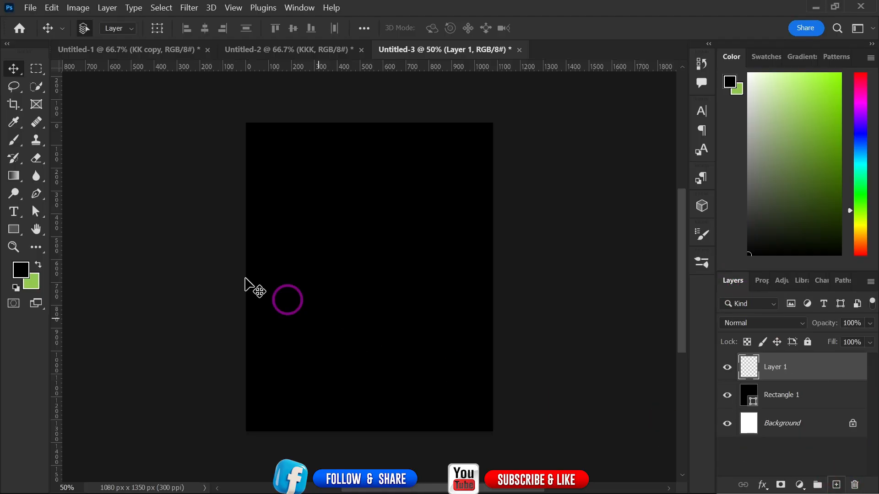
click(13, 214)
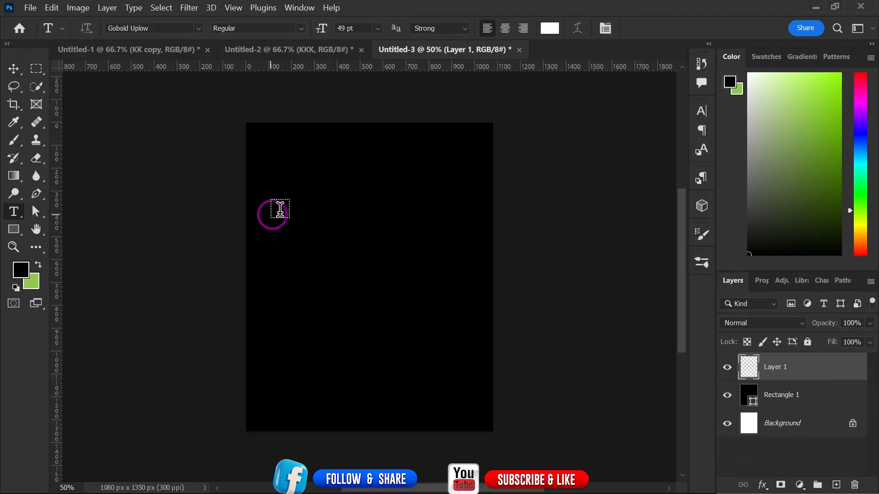
click(325, 200)
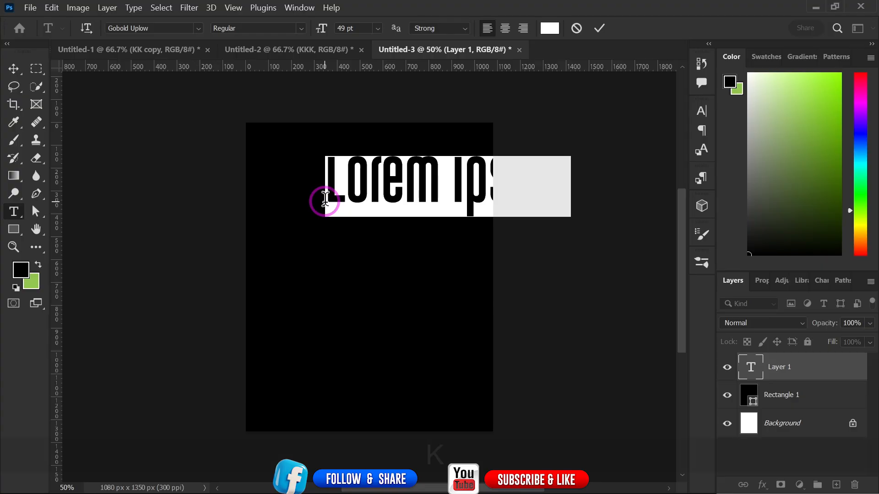
text(kk)
key(BackSpace)
key(BackSpace)
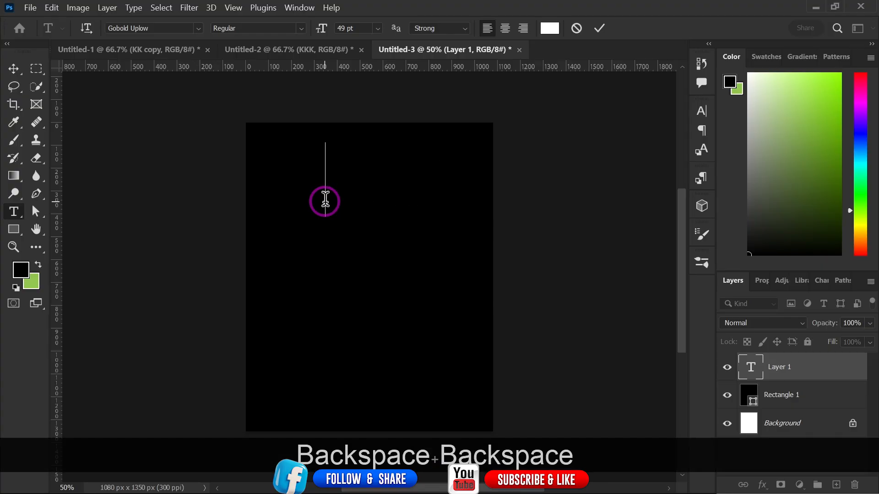
text(KKK)
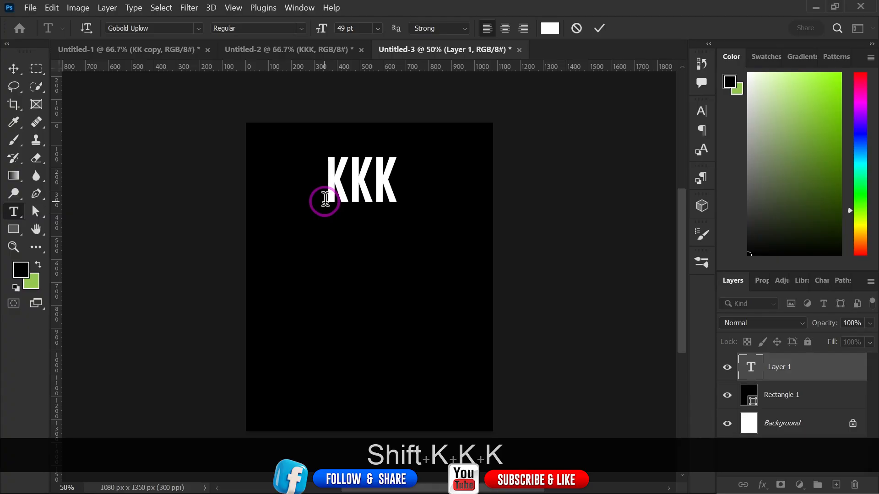
click(595, 27)
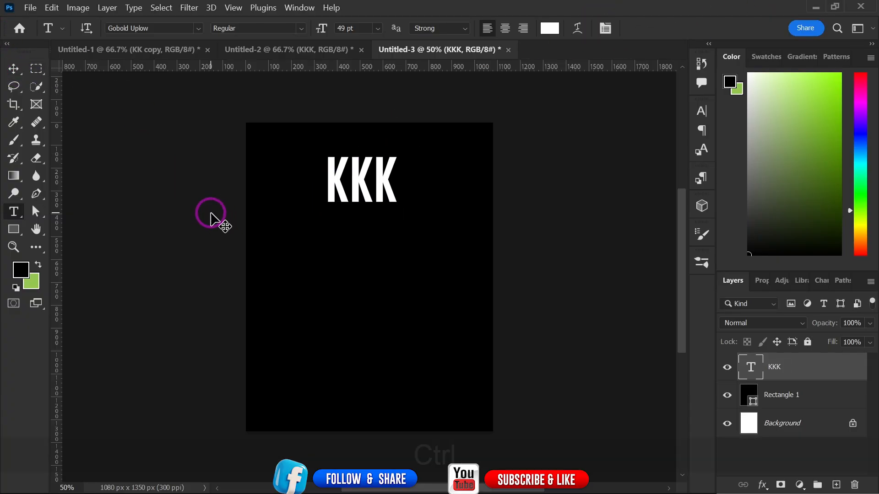
Step: Enlarge the KKK text proportionally to about 152% with Free Transform
key(ctrl+equal)
key(ctrl+equal)
key(ctrl+equal)
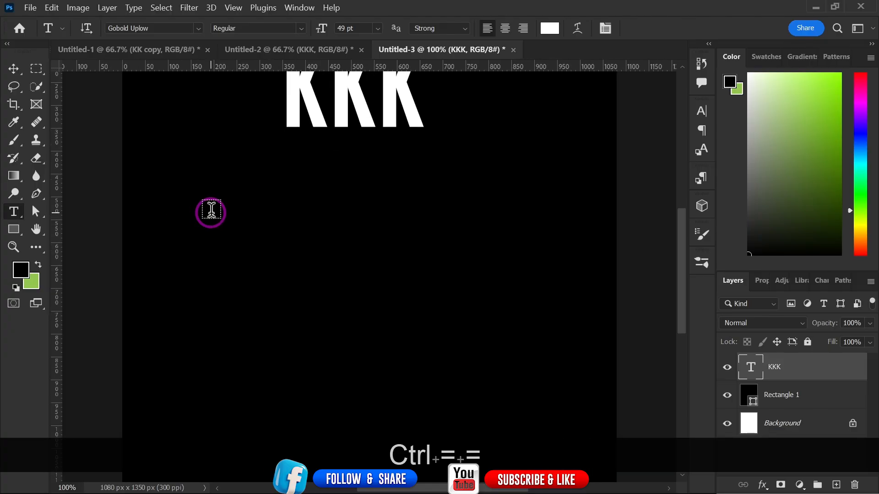
key(space)
drag(341, 190, 349, 254)
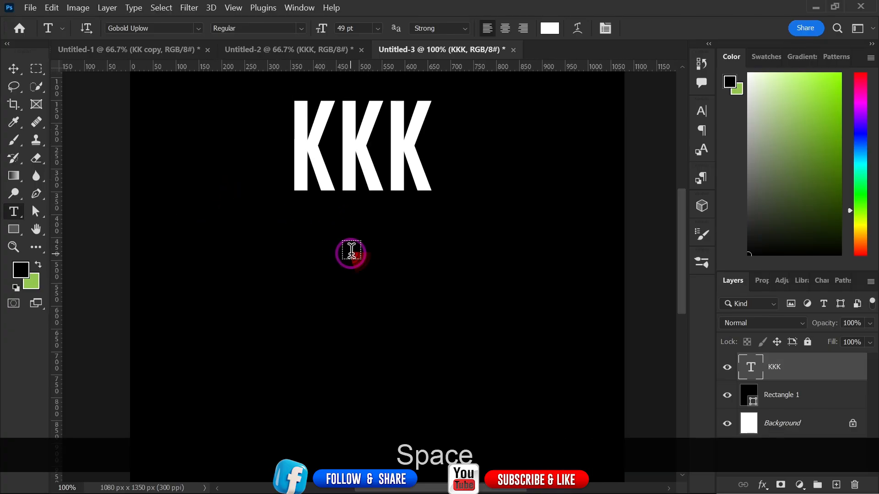
click(17, 75)
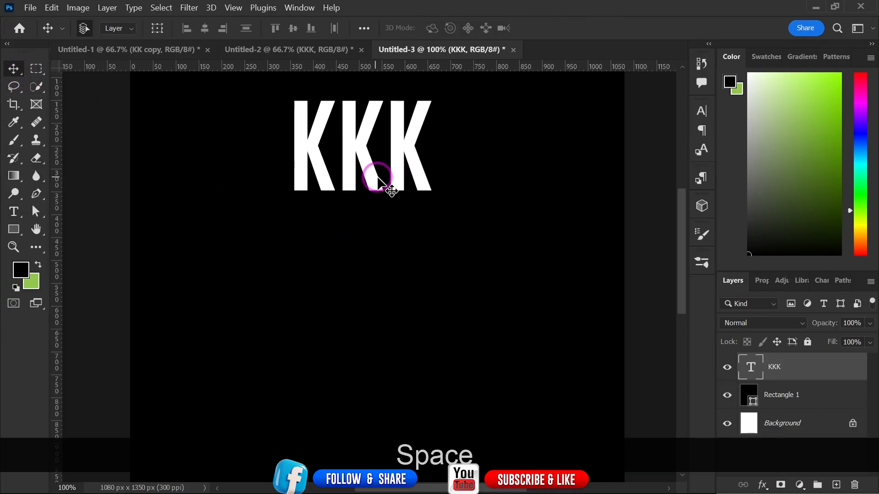
key(ctrl+t)
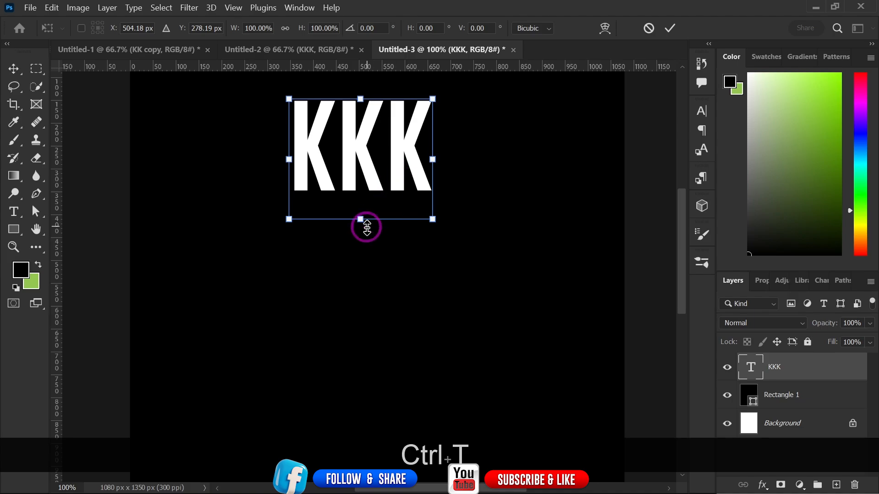
drag(361, 220, 375, 288)
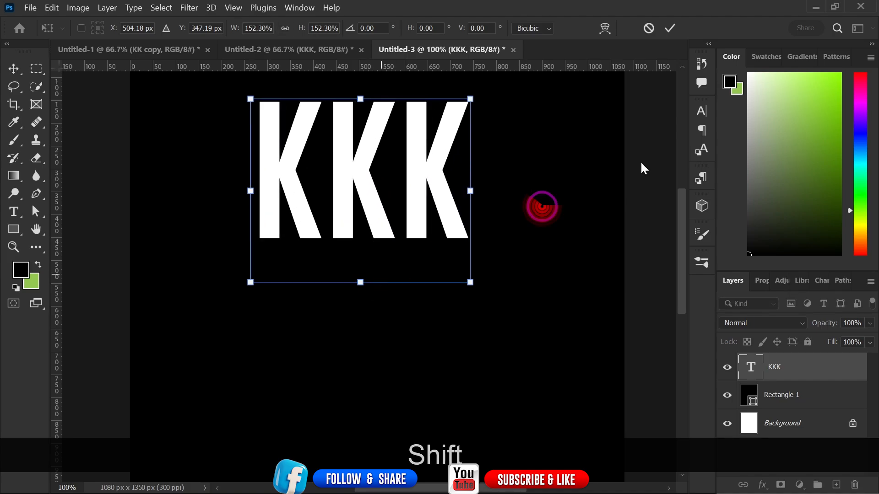
click(676, 27)
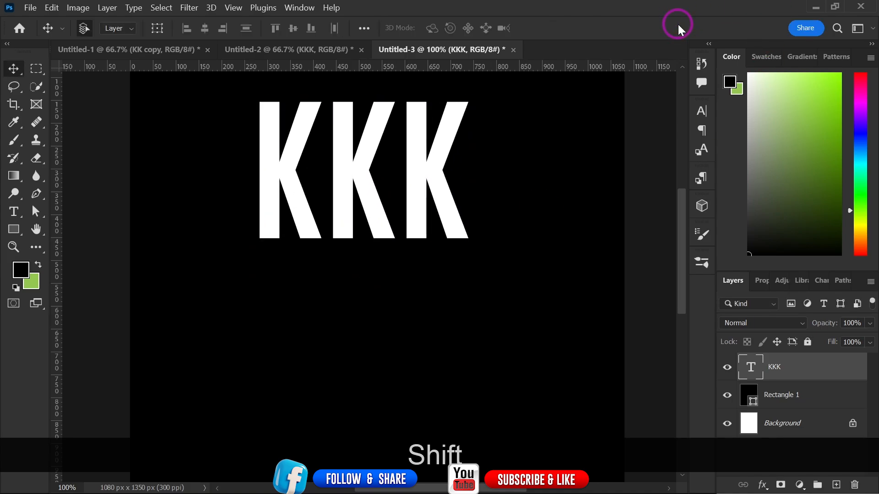
Step: Convert the KKK text layer to a smart object and duplicate it
click(836, 394)
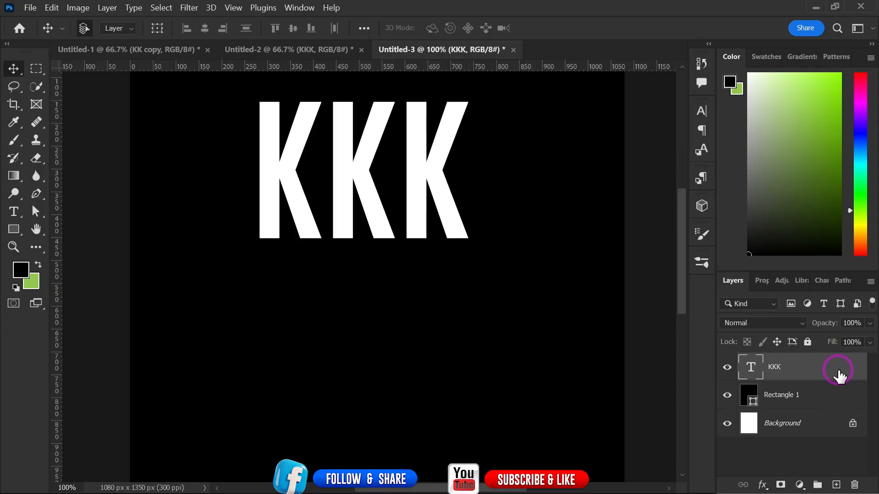
right_click(805, 379)
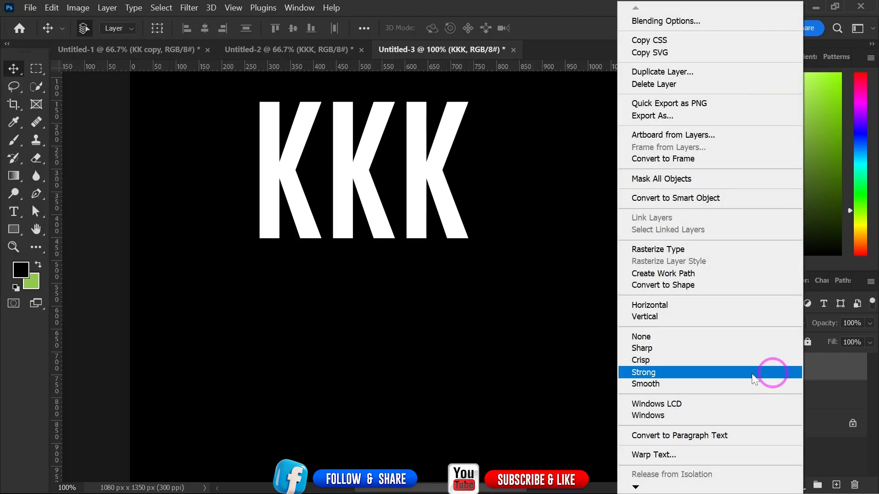
click(678, 206)
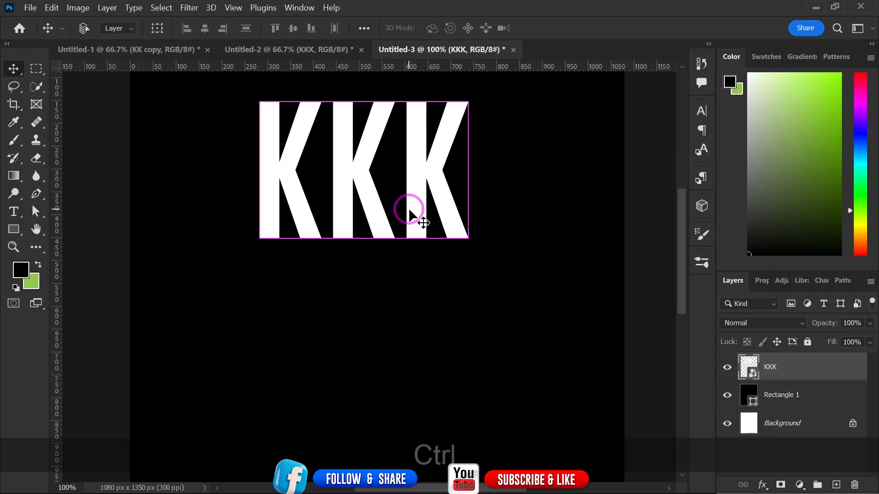
key(ctrl+j)
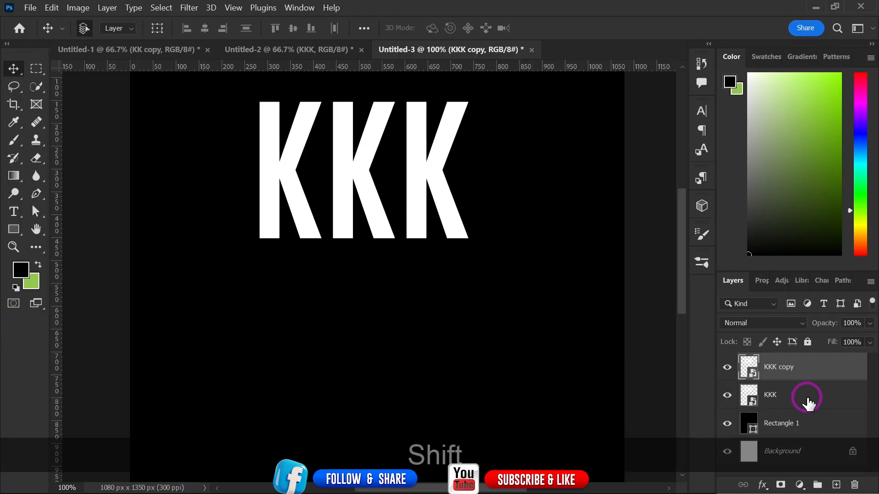
Step: Select both KKK layers and move them together down toward the middle of the canvas
shift+click(810, 405)
key(ctrl+minus)
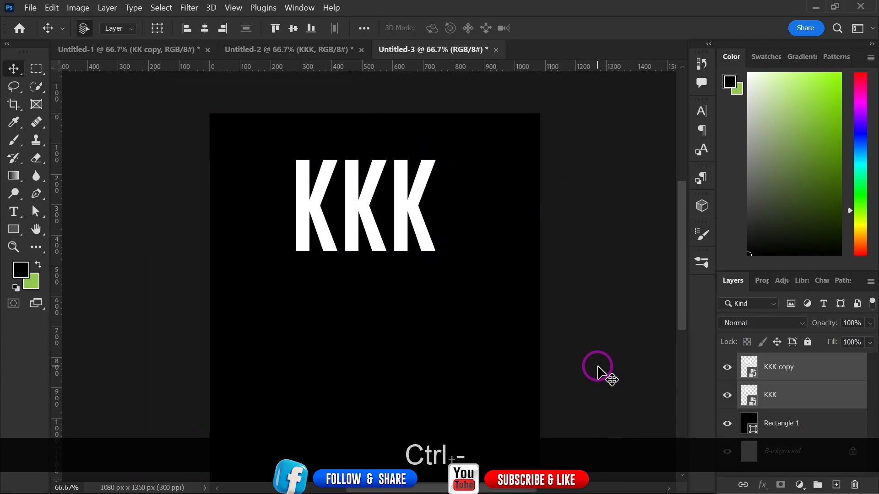
drag(351, 189, 368, 275)
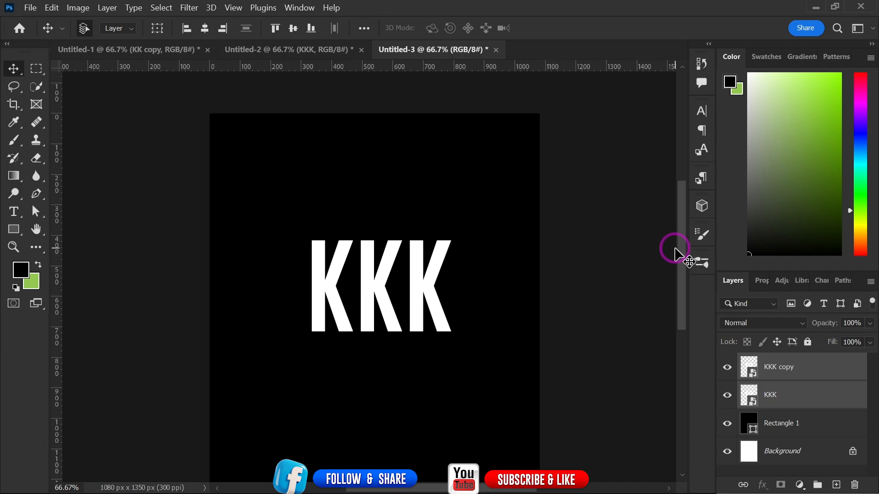
Step: Hide the KKK copy layer, then start a Path Blur on the original KKK layer and show its blur settings
drag(681, 251, 677, 265)
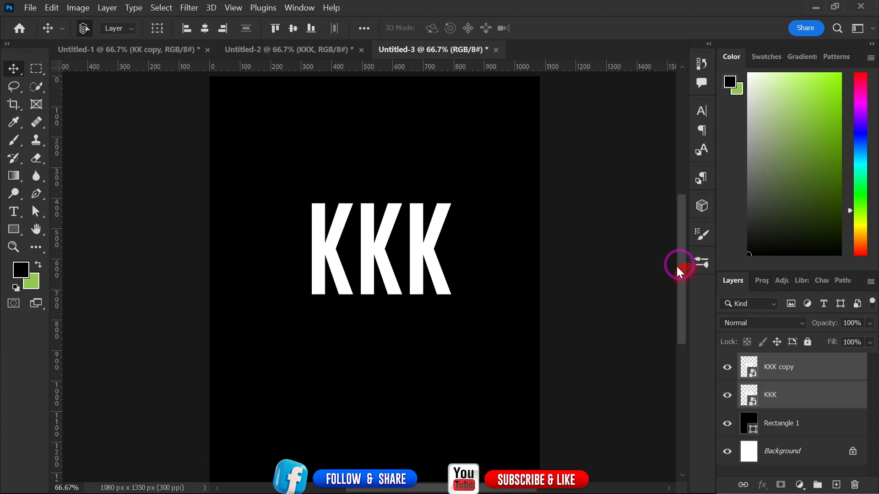
click(776, 404)
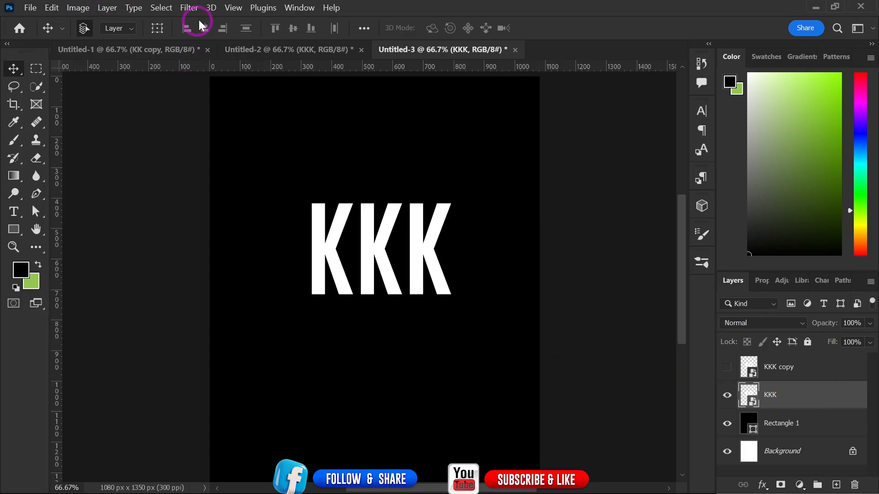
click(189, 8)
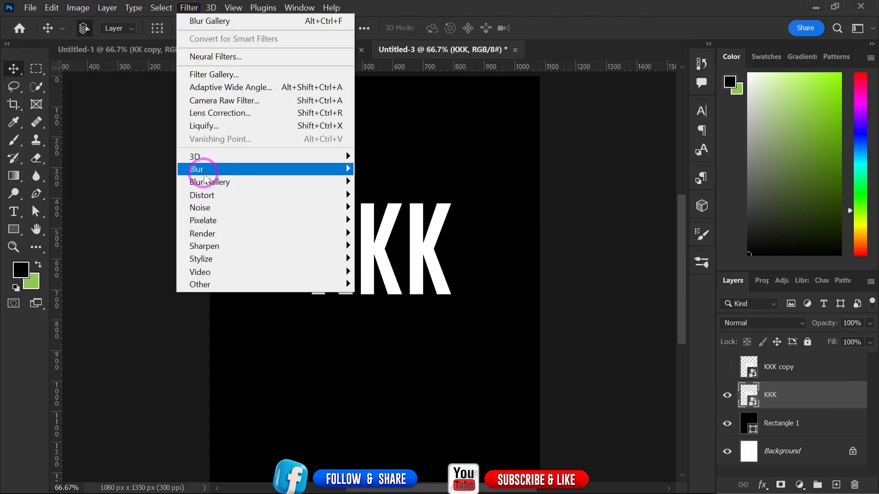
mouse_move(225, 182)
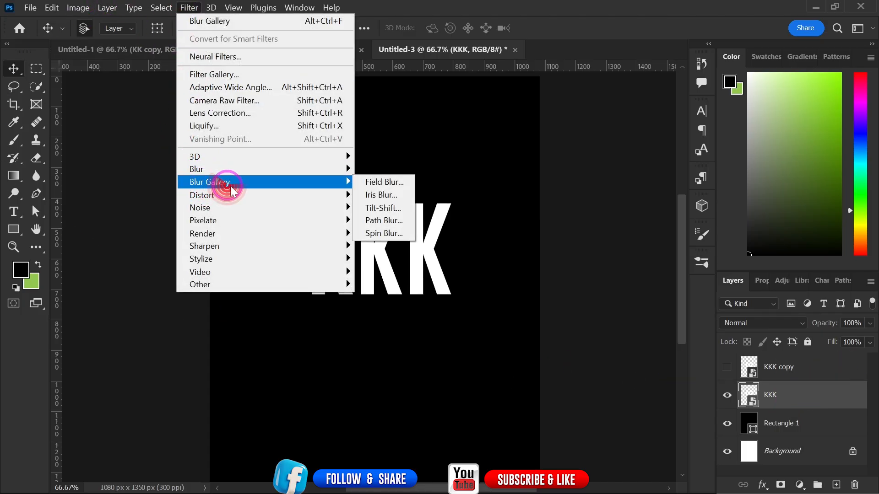
click(386, 221)
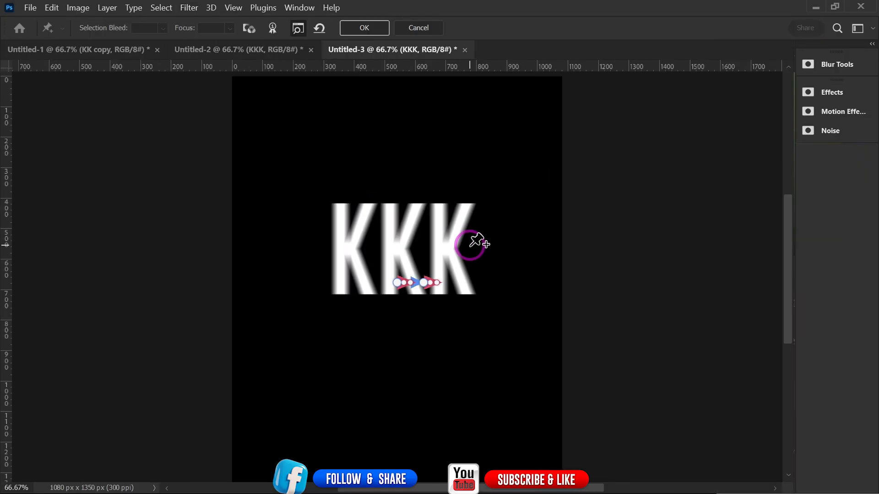
click(841, 64)
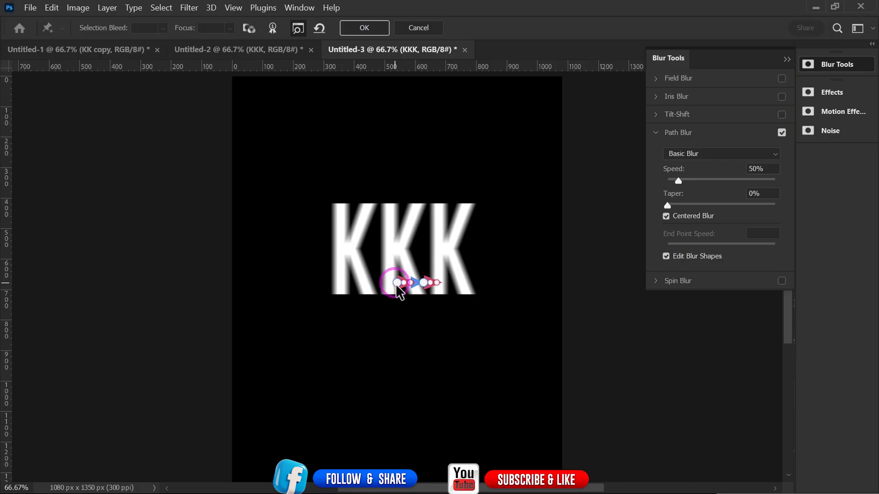
Step: Stretch the blur path diagonally by moving its start point up onto the middle K and its end point well below the text
drag(397, 282, 387, 256)
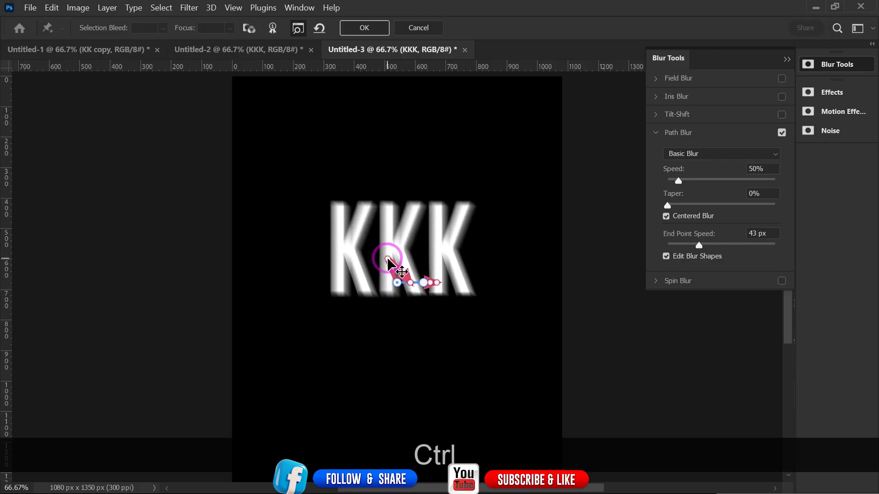
key(ctrl+z)
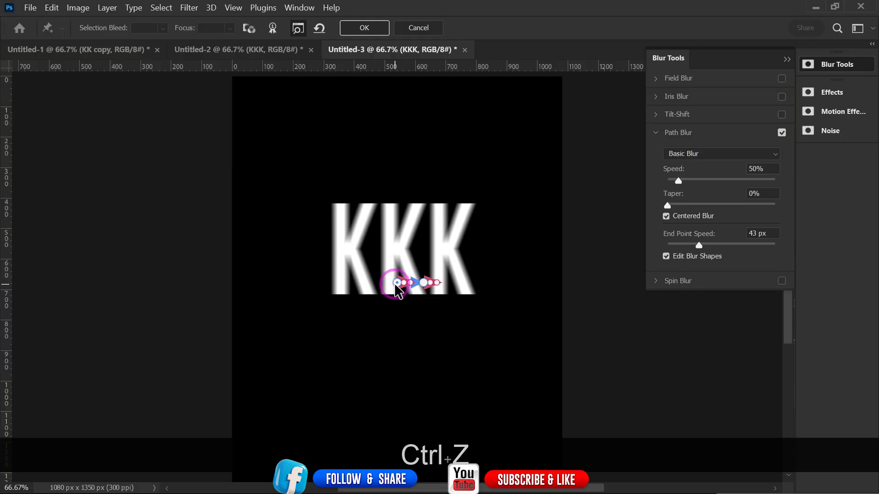
drag(394, 279, 383, 241)
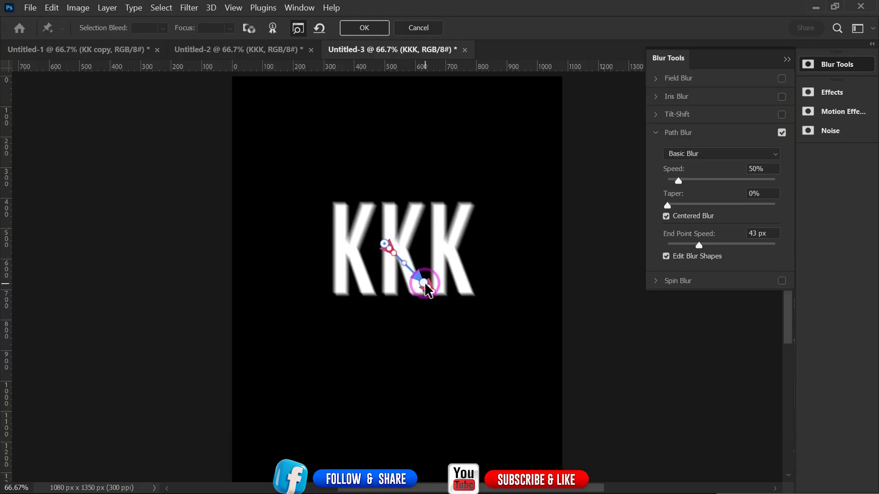
drag(424, 283, 425, 315)
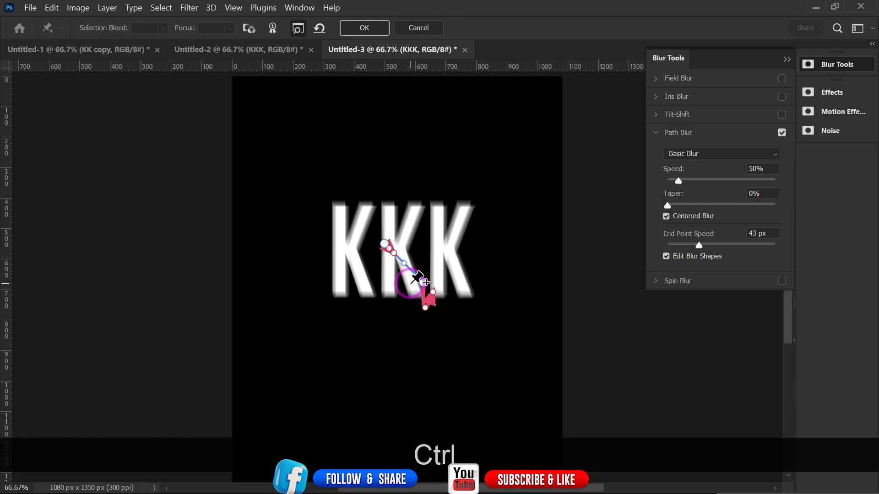
key(ctrl+z)
drag(423, 281, 470, 408)
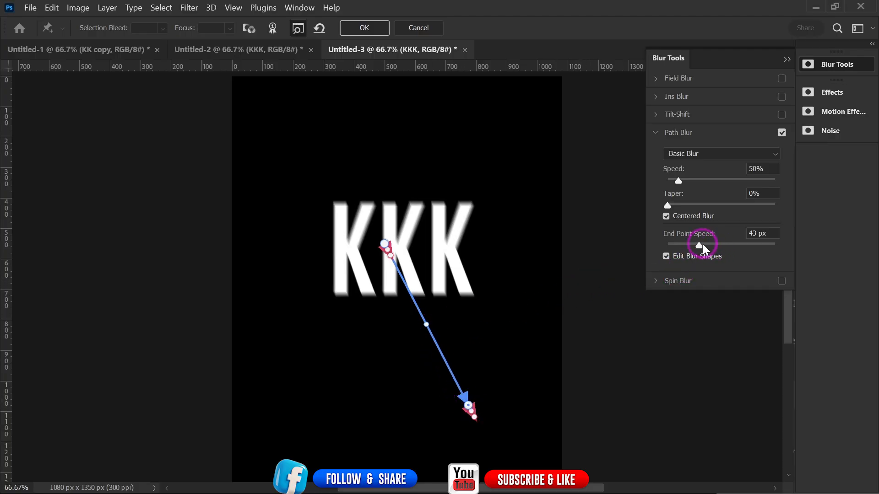
Step: Set the path's end point speed to 361 px, the blur speed to 322% and the taper to 35%
drag(696, 243, 737, 251)
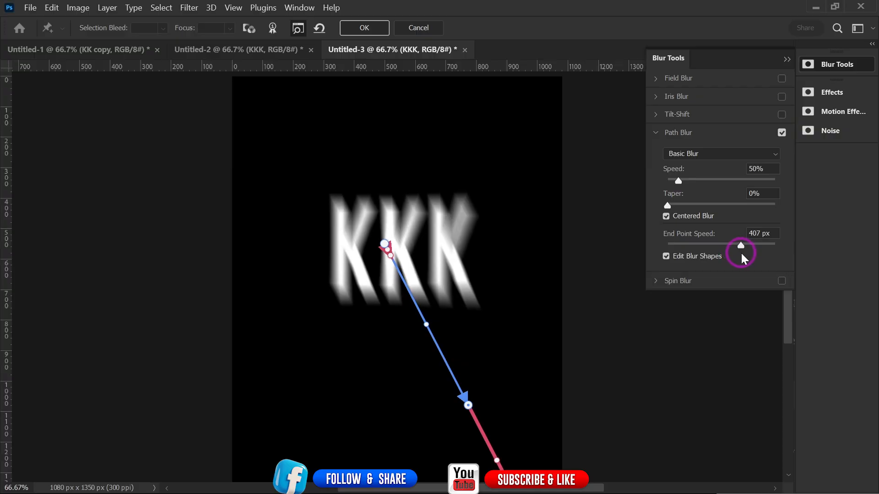
click(738, 252)
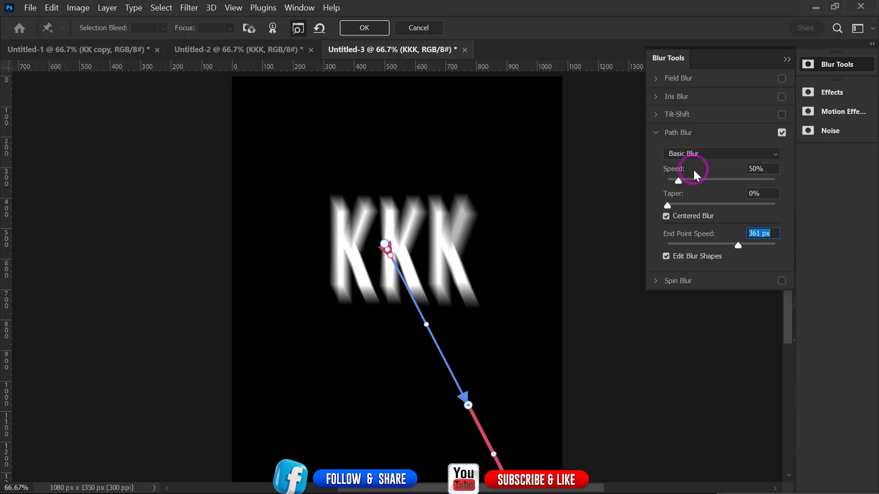
click(678, 169)
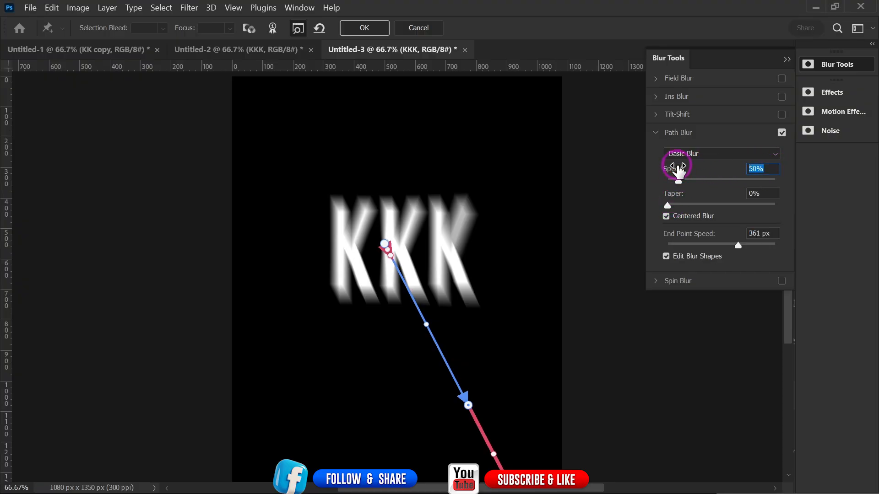
text(322)
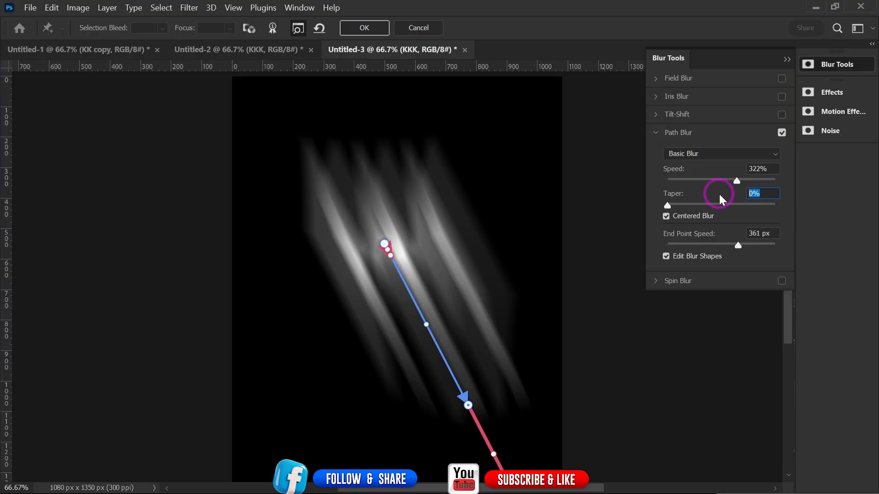
text(3)
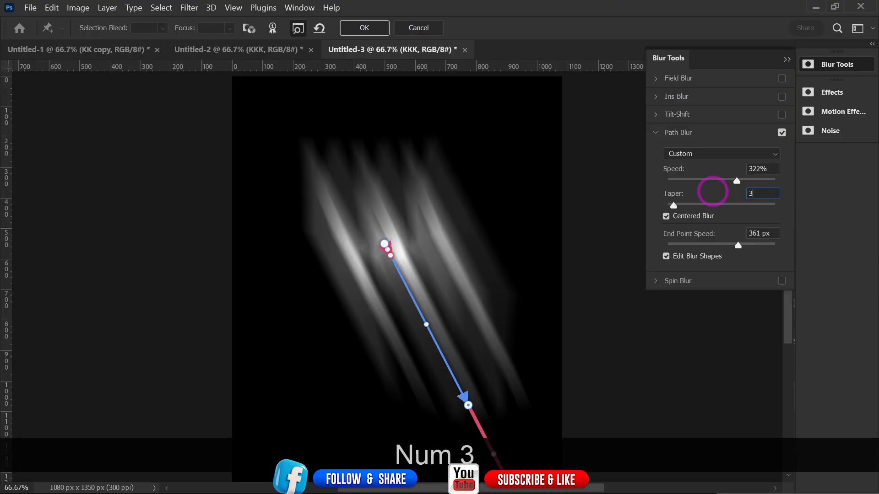
text(5)
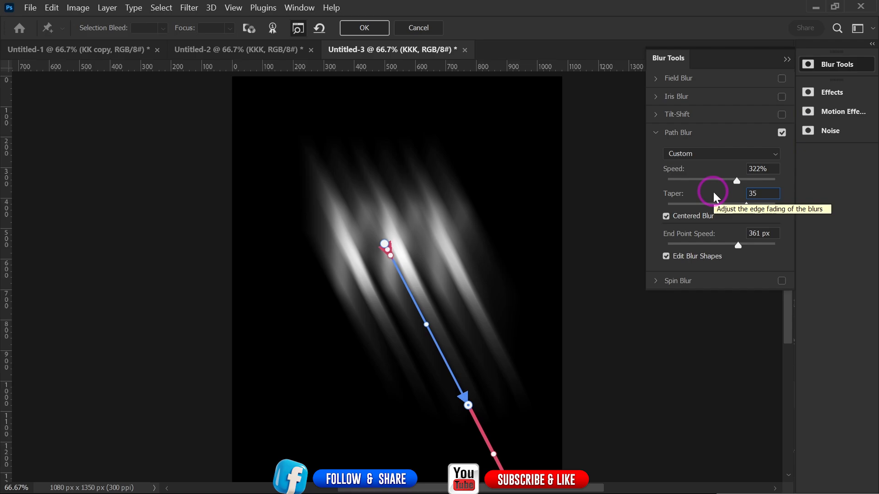
Step: Bend the blur path's midpoint down and to the left into a smooth curve, and apply the Path Blur
click(425, 324)
drag(424, 325, 394, 339)
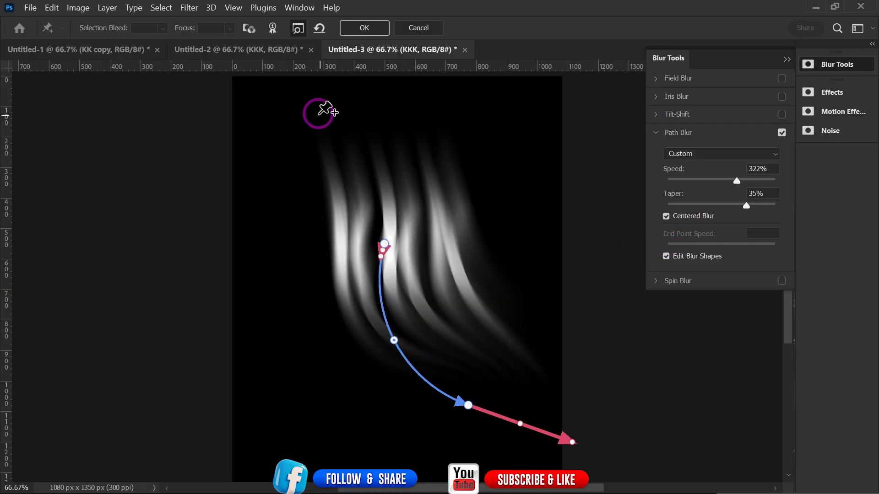
key(Return)
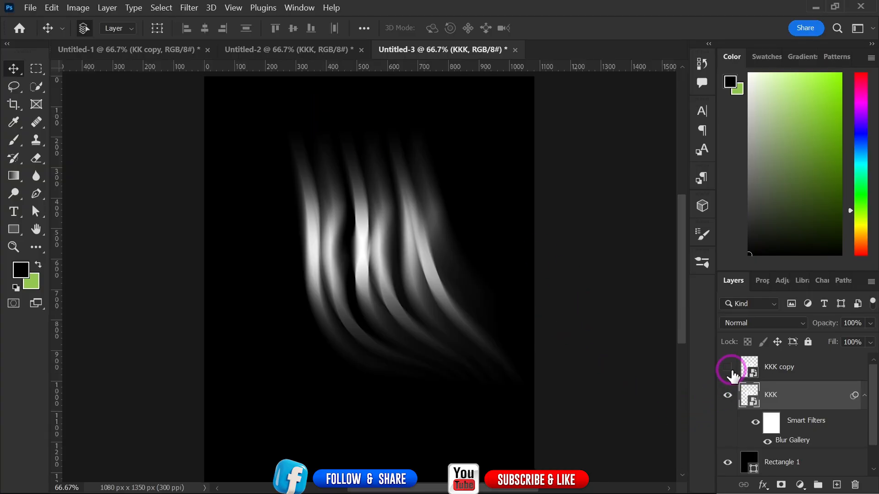
Step: Show the KKK copy layer and apply a Gaussian Blur with a 2.5-pixel radius to it
click(804, 376)
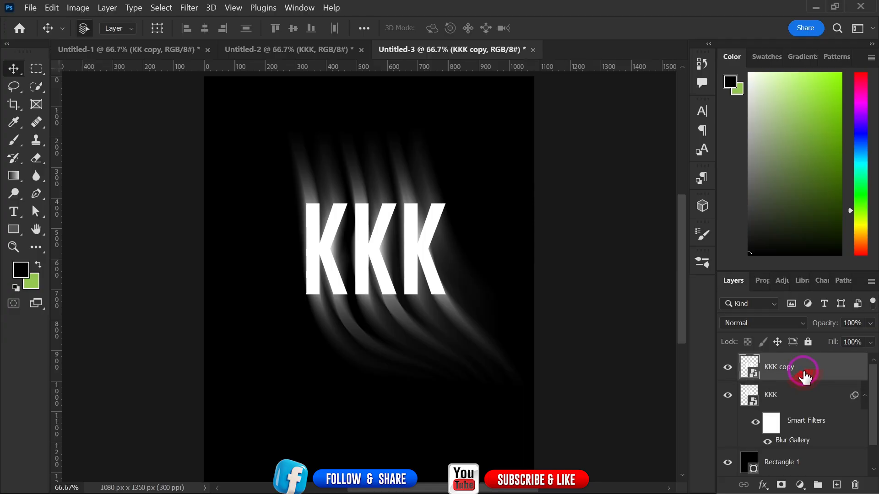
click(189, 8)
mouse_move(224, 174)
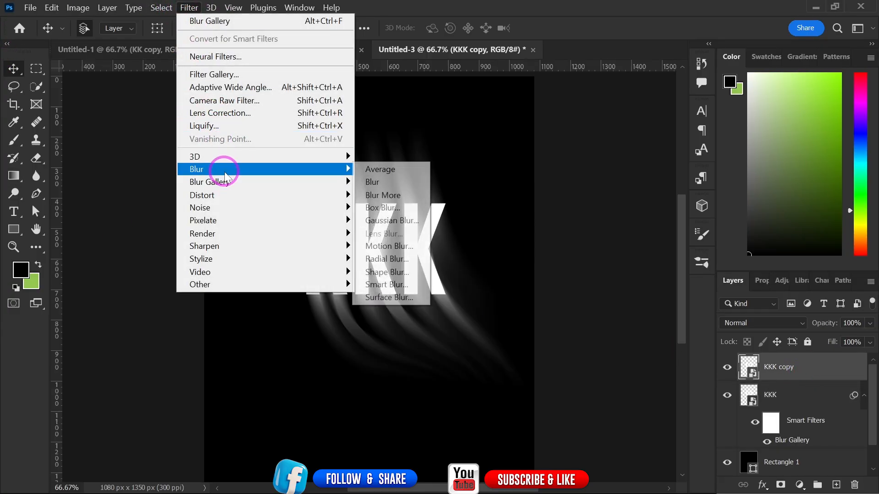
click(381, 221)
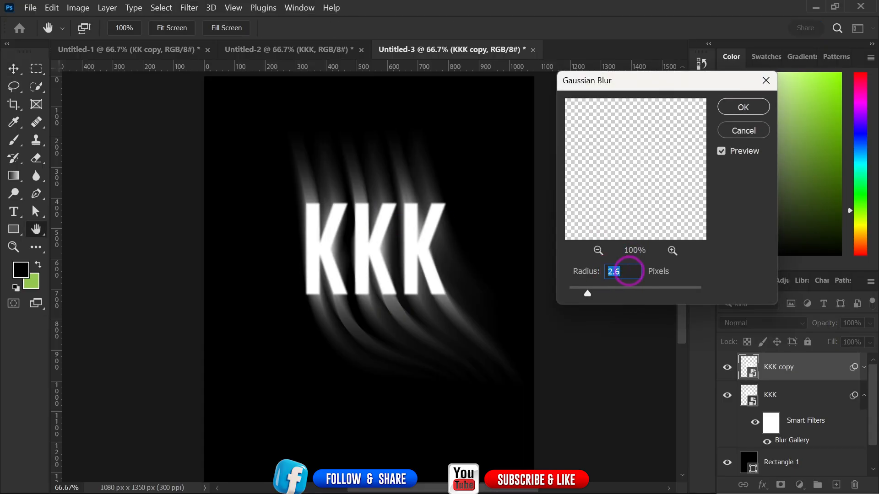
key(BackSpace)
key(BackSpace)
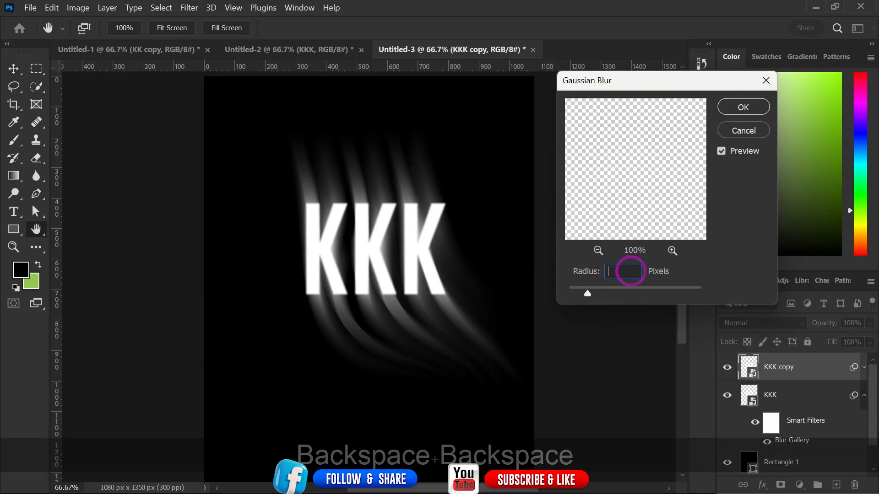
text(2.54)
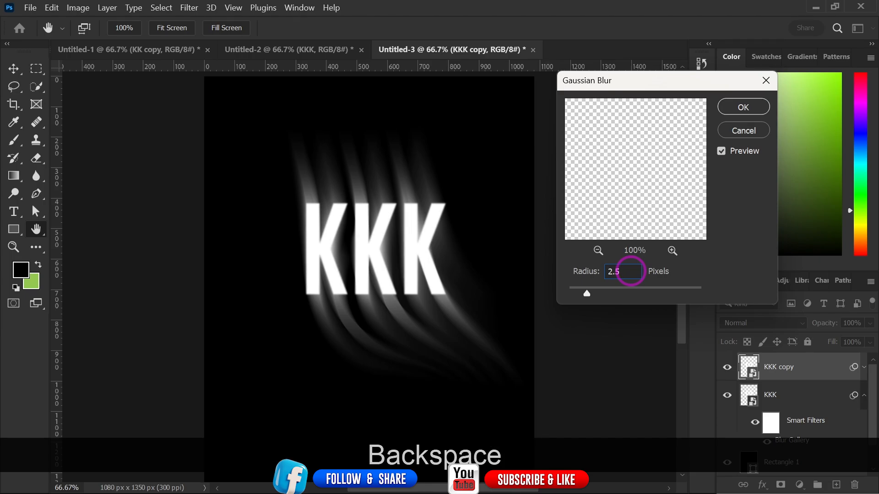
key(Return)
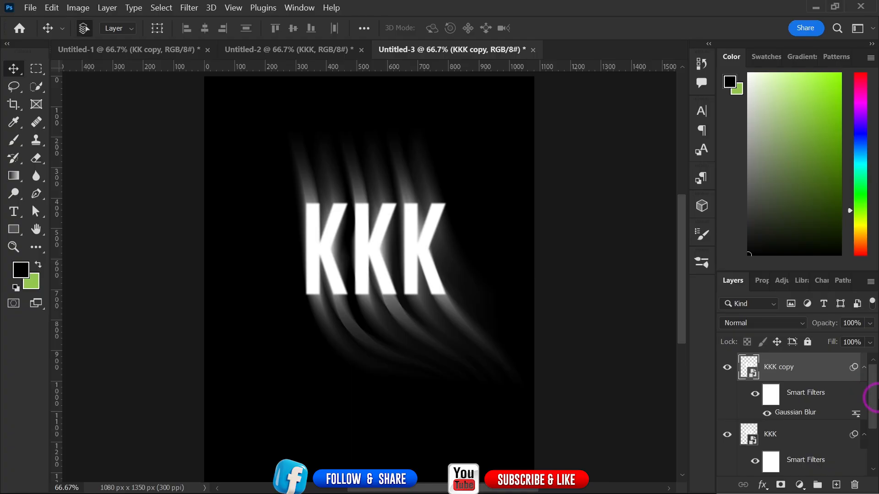
Step: Add a Gradient Map adjustment layer above the KKK layers and set its gradient's starting color stop to black (000000)
click(798, 486)
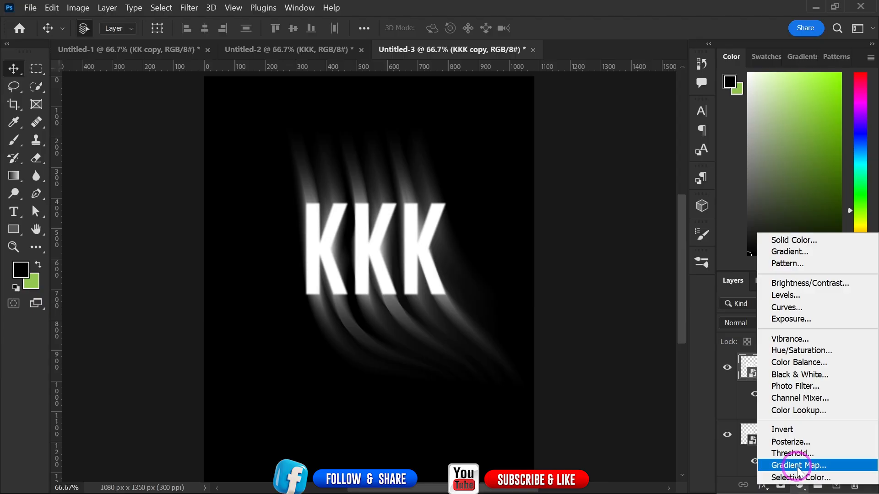
click(798, 467)
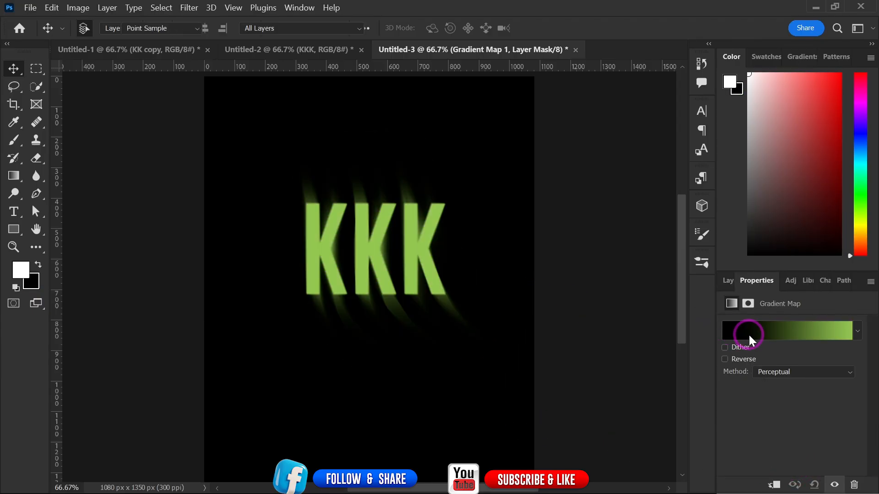
click(748, 334)
double_click(451, 369)
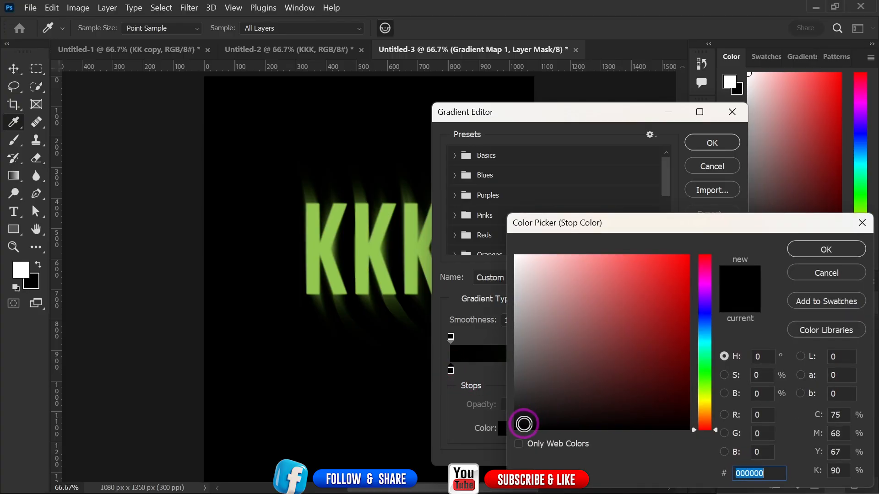
drag(519, 427, 472, 455)
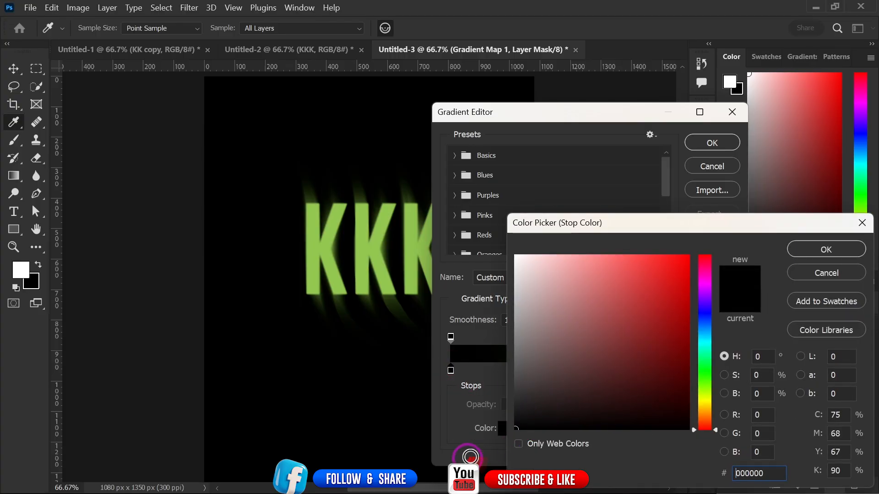
click(825, 251)
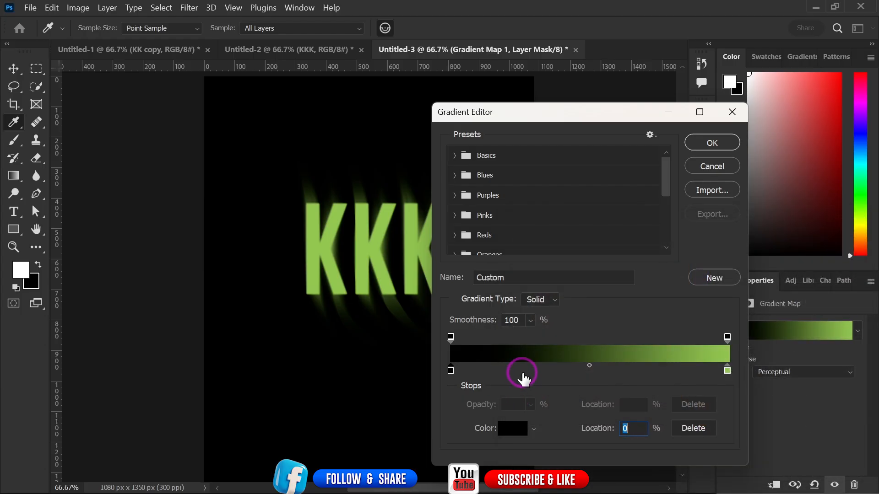
Step: Add a color stop at 24% of the gradient and make it pure red (ff0000)
click(517, 371)
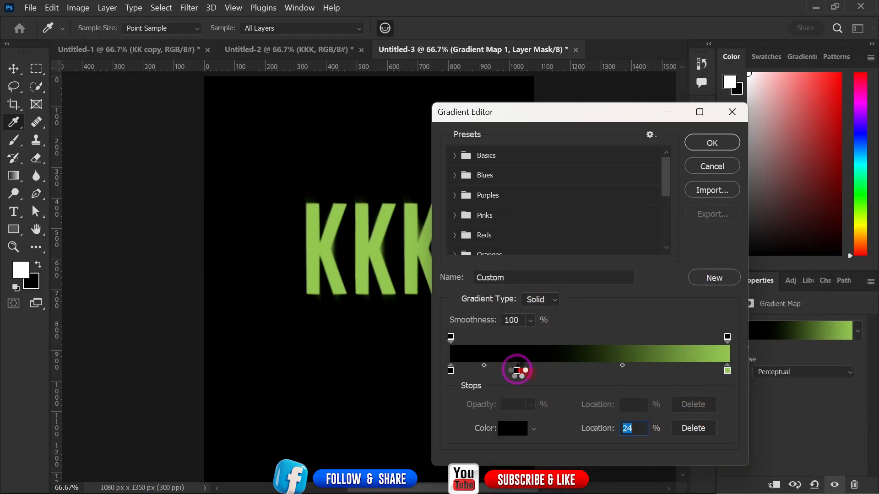
double_click(517, 369)
drag(603, 304, 784, 196)
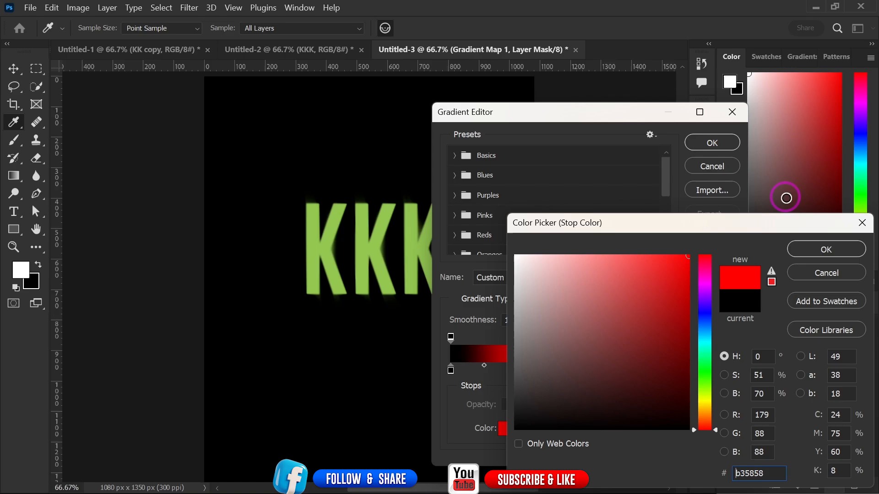
click(813, 257)
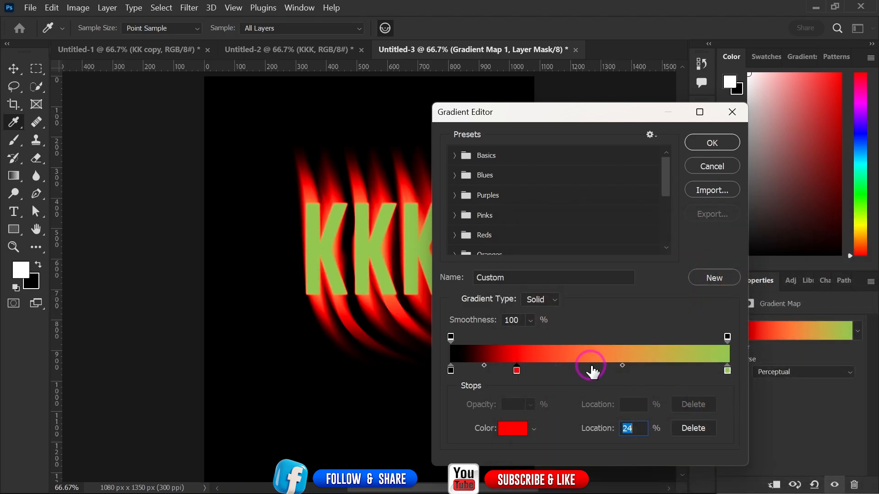
Step: Add a color stop at 51% of the gradient and make it orange (ffa200)
click(591, 370)
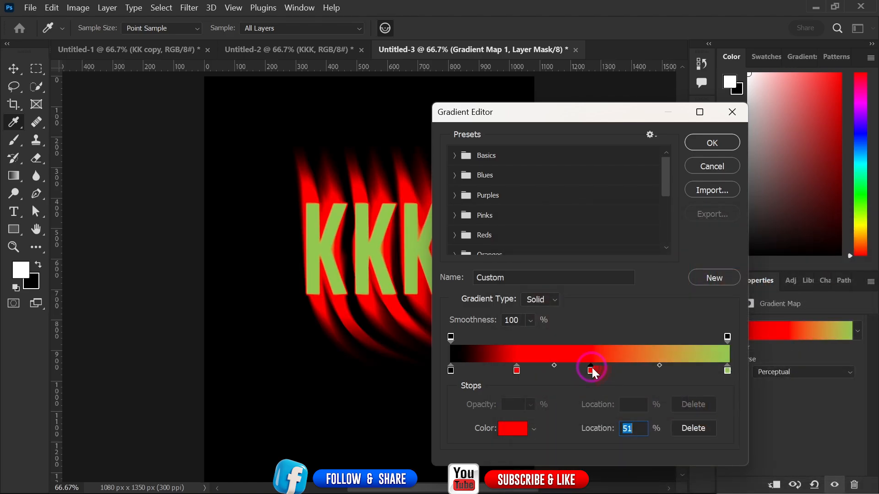
double_click(591, 369)
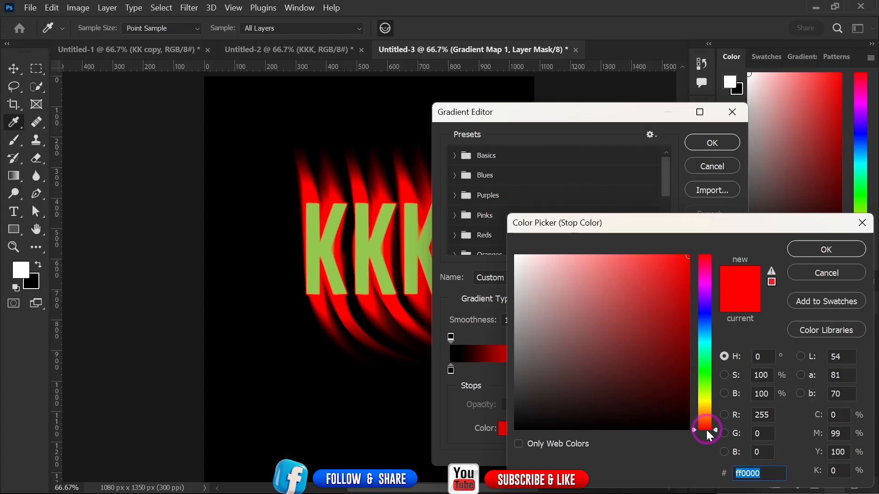
click(704, 413)
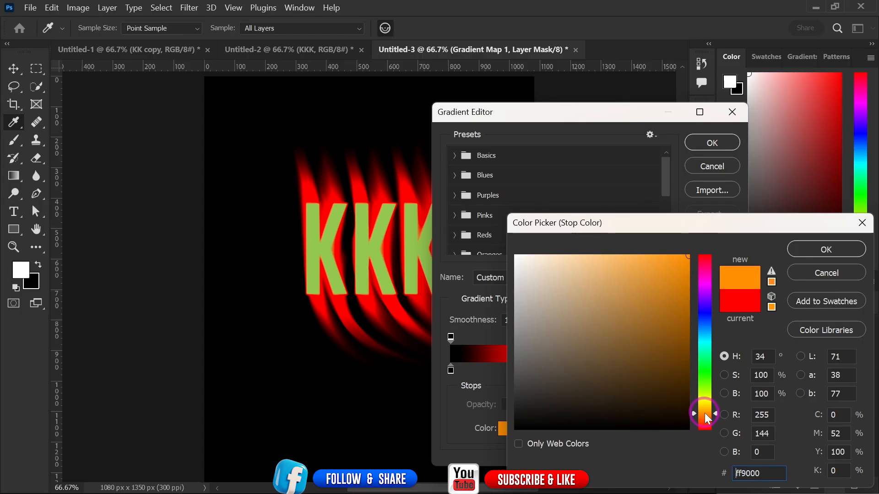
drag(704, 412, 704, 411)
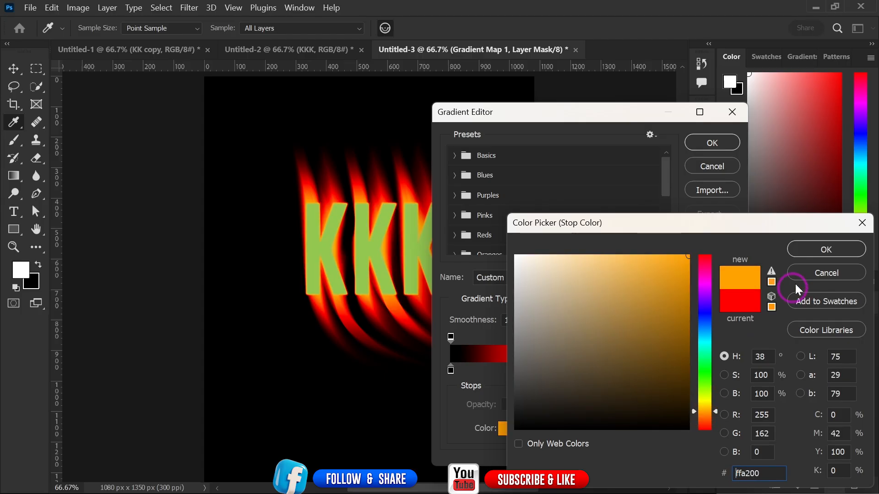
click(804, 252)
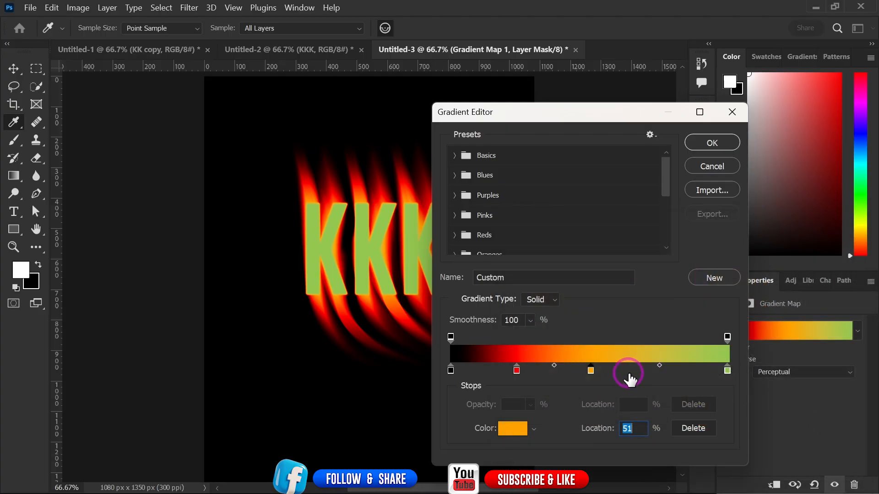
Step: Add a color stop at 80% of the gradient and make it yellow (fff000)
double_click(672, 371)
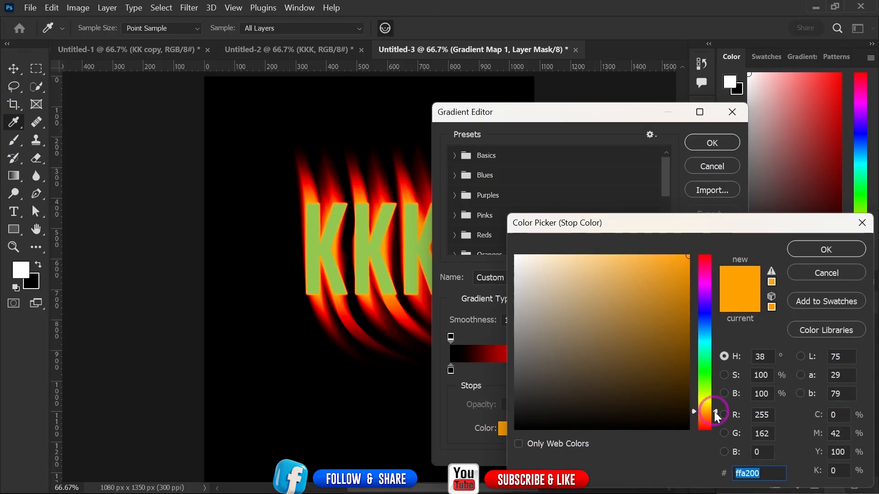
drag(705, 411, 706, 404)
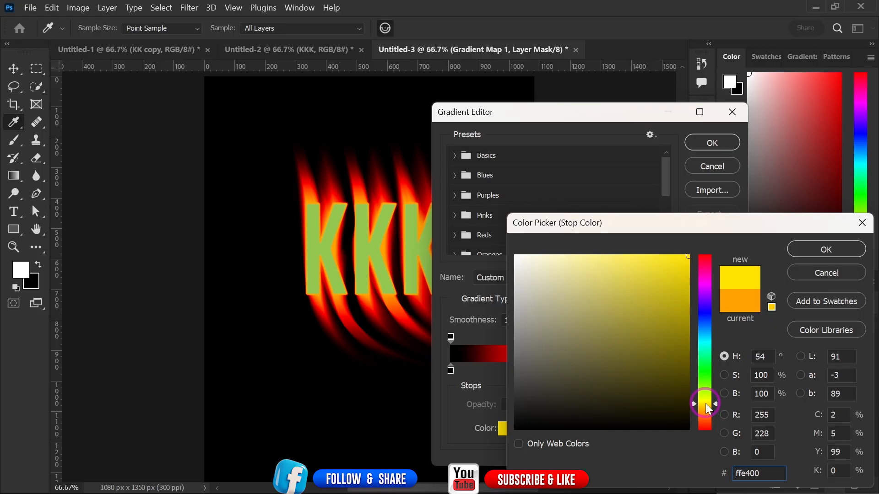
click(704, 399)
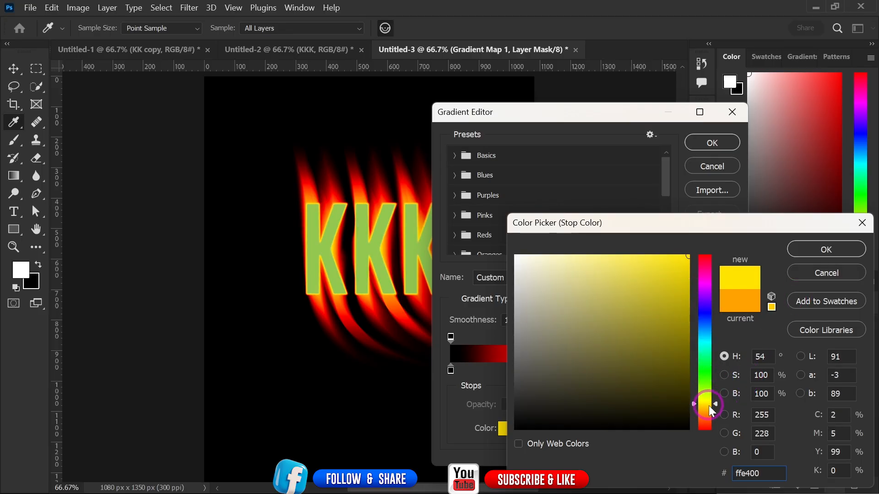
drag(708, 405, 707, 400)
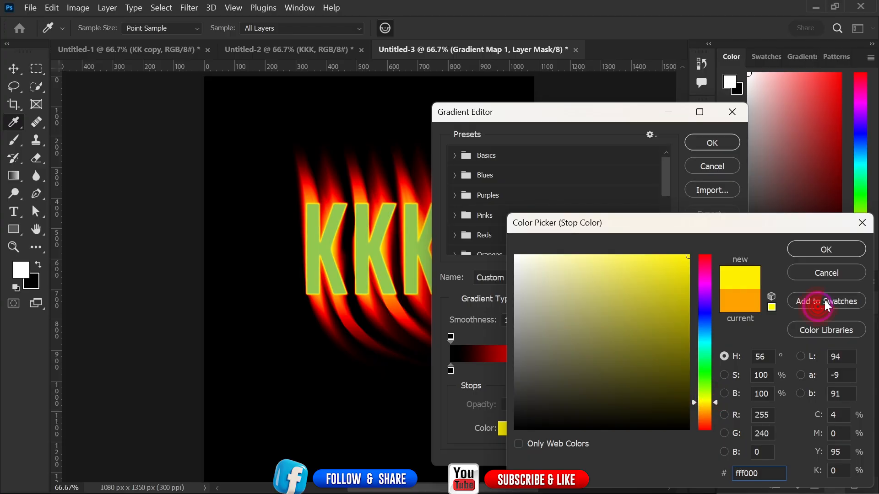
click(826, 248)
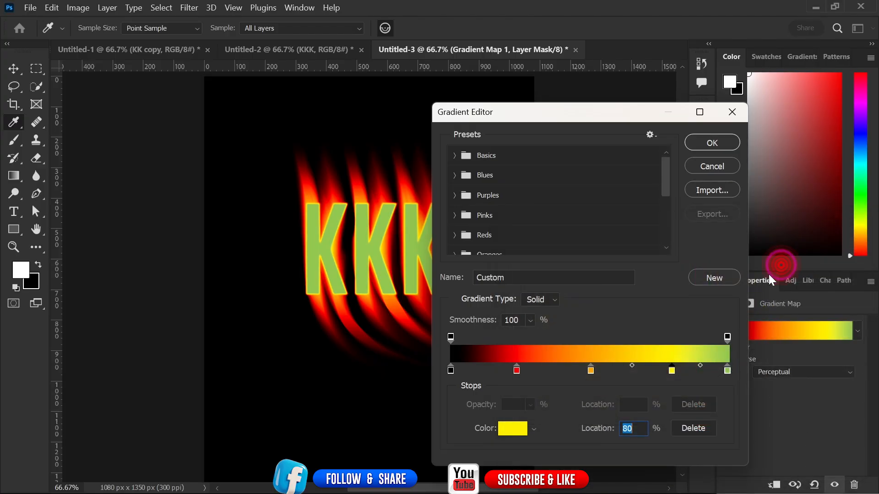
Step: Set the gradient's ending color stop to white (ffffff) and accept the edited Gradient Map gradient
click(728, 370)
double_click(719, 370)
drag(581, 295, 481, 237)
click(826, 249)
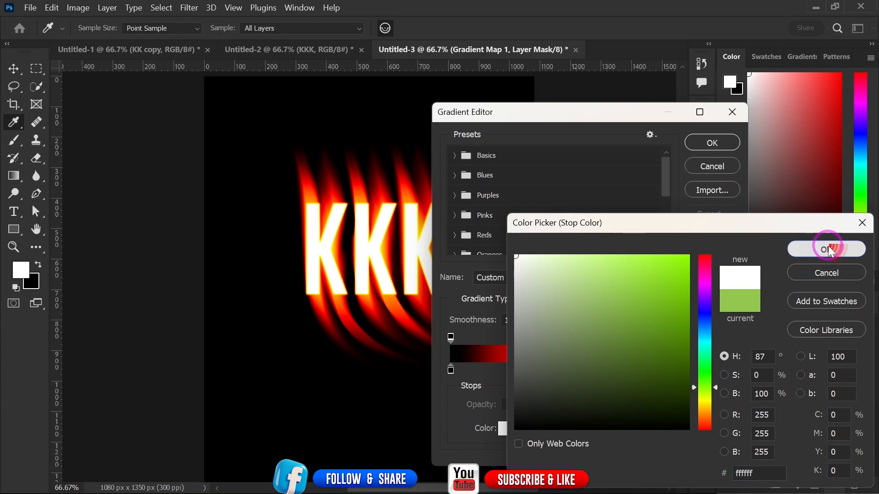
click(702, 145)
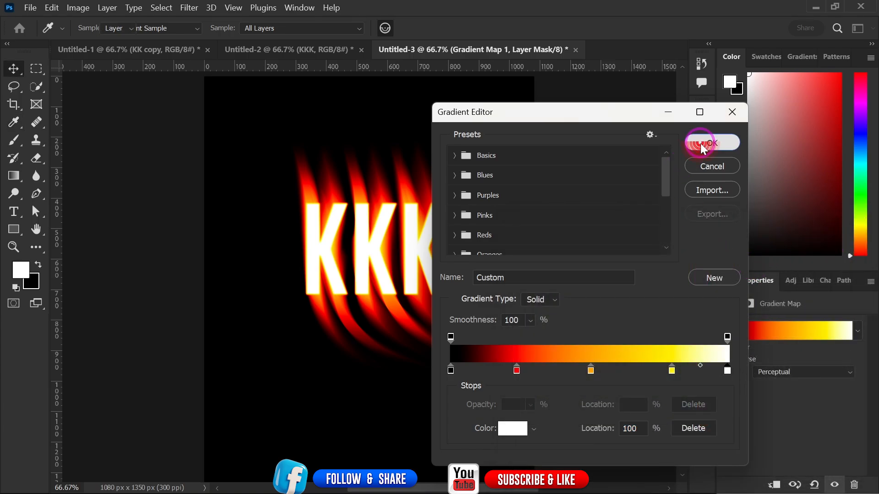
click(725, 281)
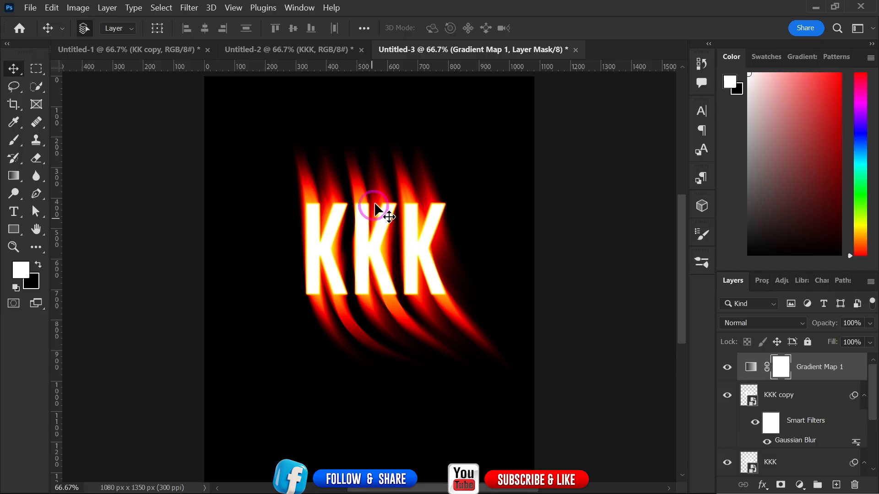
Step: Check the Untitled-2 example, return to Untitled-3, reopen the KKK layer's Path Blur and set its speed to 309%
click(298, 49)
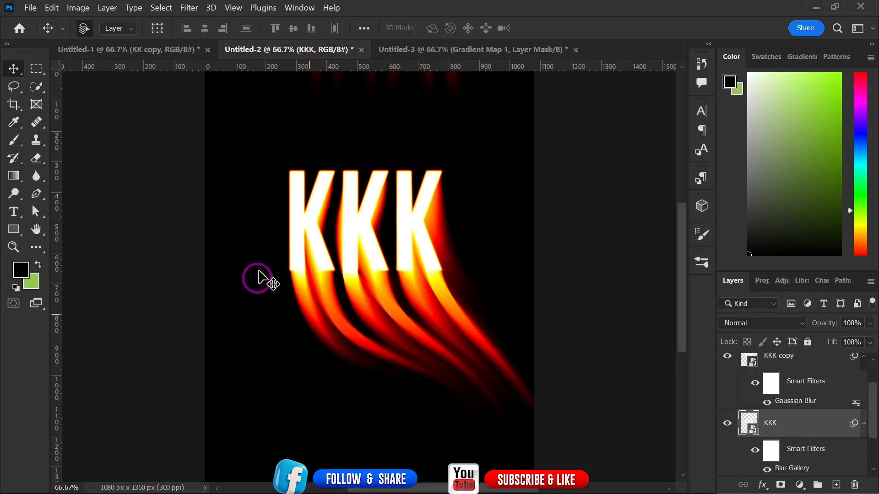
click(483, 48)
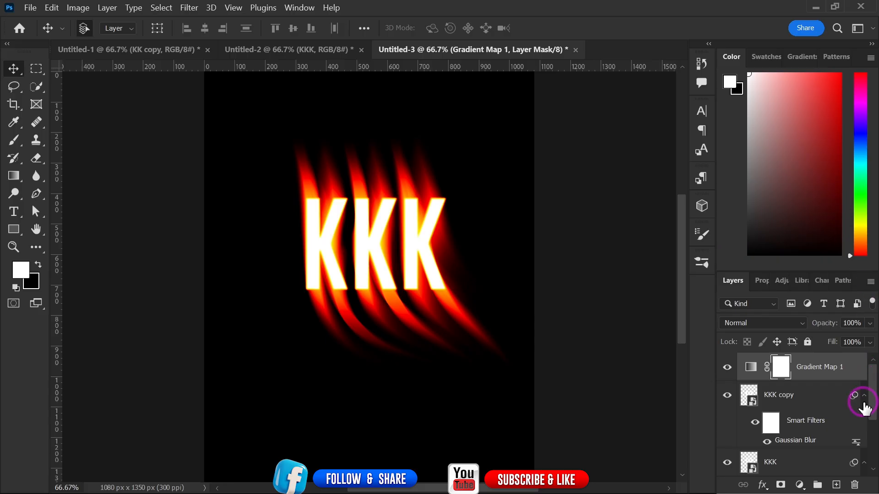
drag(871, 385, 871, 429)
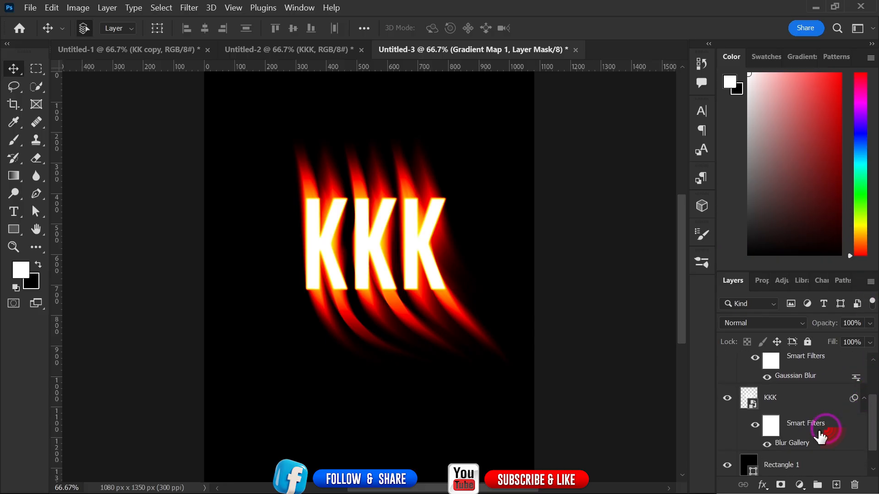
double_click(791, 444)
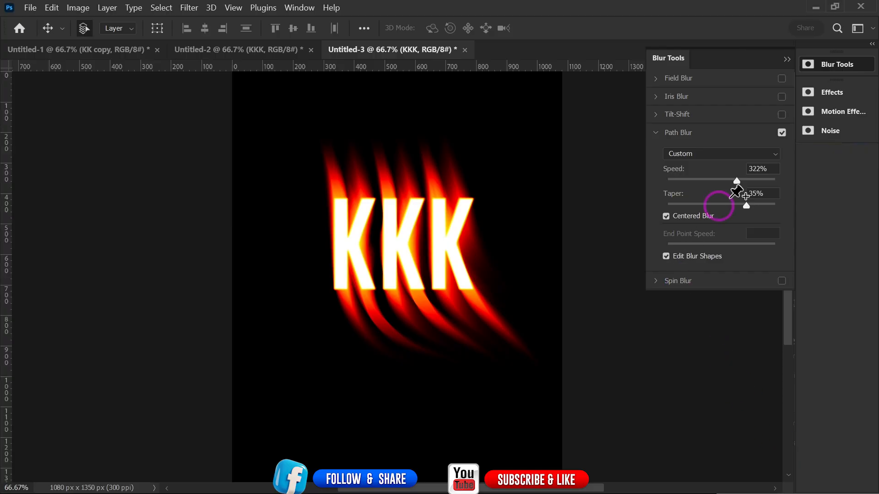
click(747, 206)
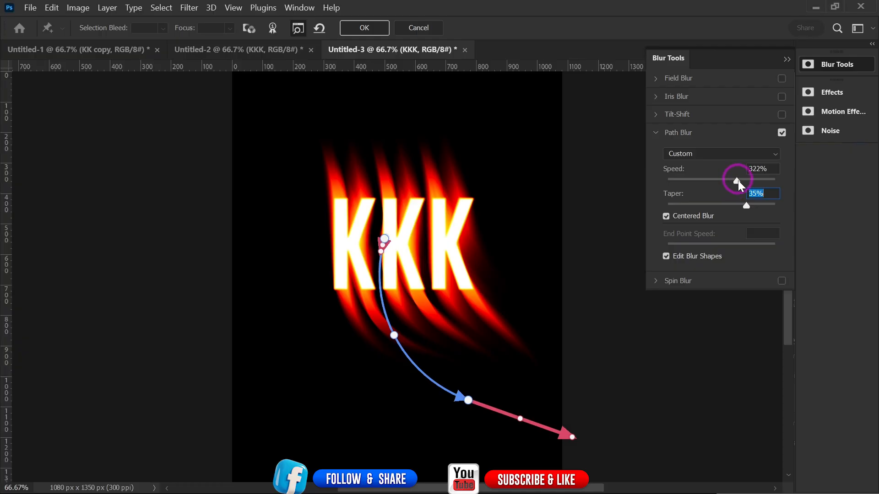
drag(738, 181, 734, 180)
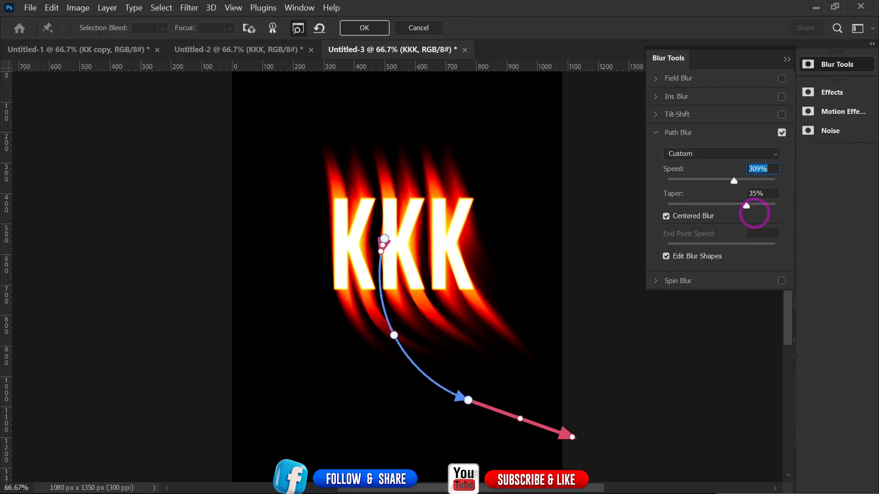
Step: Try different taper amounts for the Path Blur and set the taper to 40%
drag(753, 204, 755, 204)
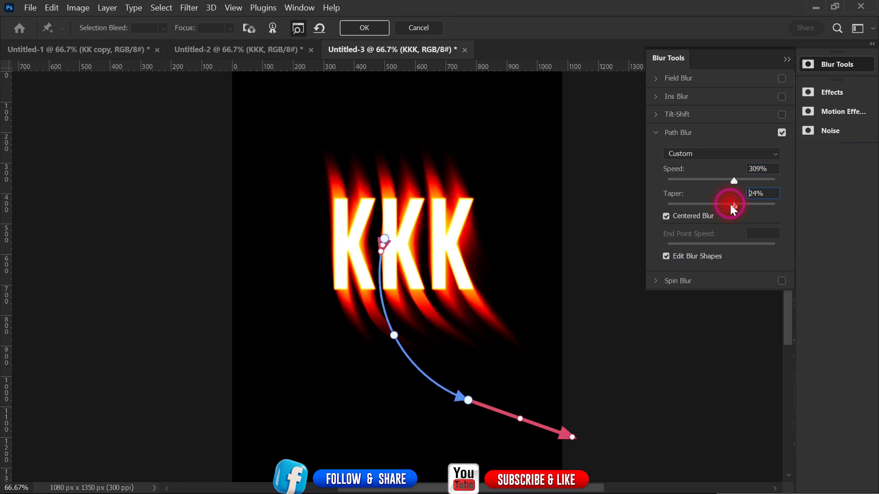
mouse_move(729, 204)
mouse_down()
mouse_move(713, 204)
mouse_move(730, 207)
mouse_up()
click(765, 190)
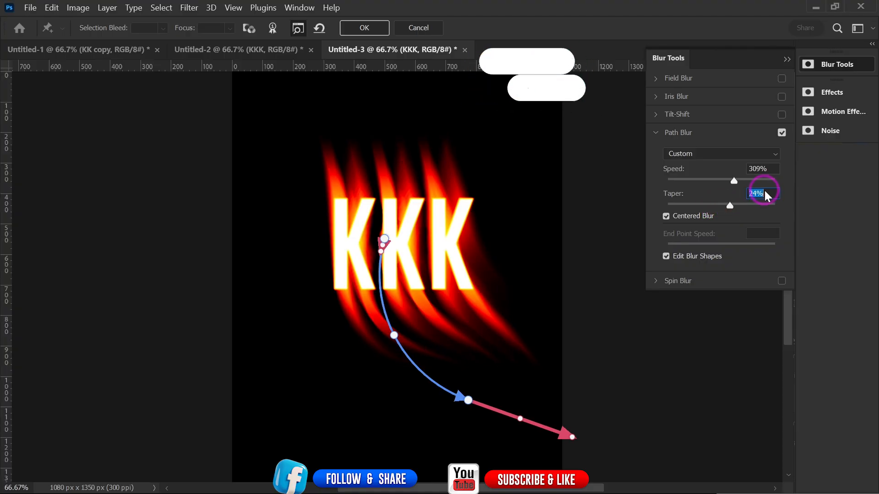
click(692, 197)
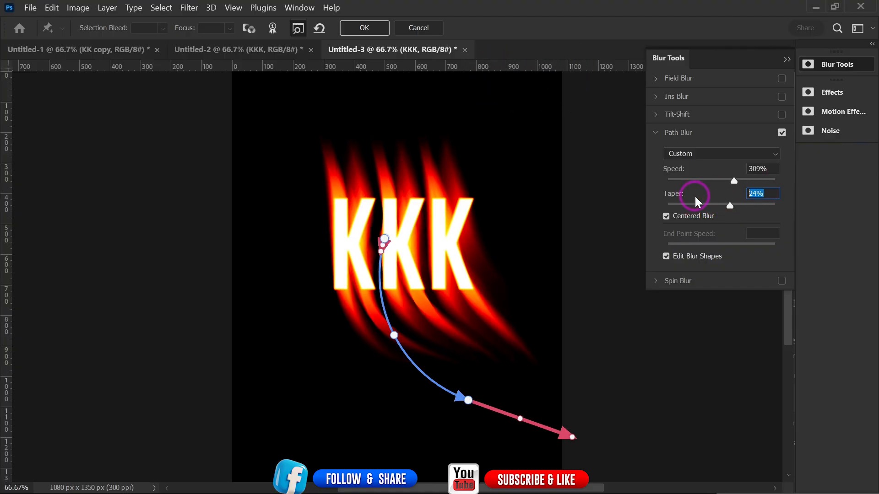
text(40)
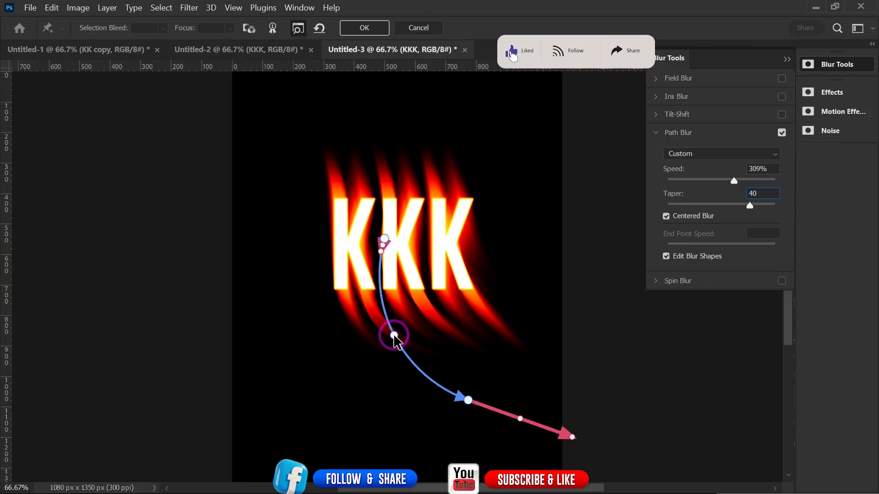
Step: Turn off Centered Blur, bend the blur path's middle point out to the right past the last K, and apply the blur
mouse_move(394, 335)
mouse_down()
mouse_move(460, 315)
mouse_move(474, 349)
mouse_move(465, 349)
mouse_move(457, 307)
mouse_move(396, 311)
mouse_up()
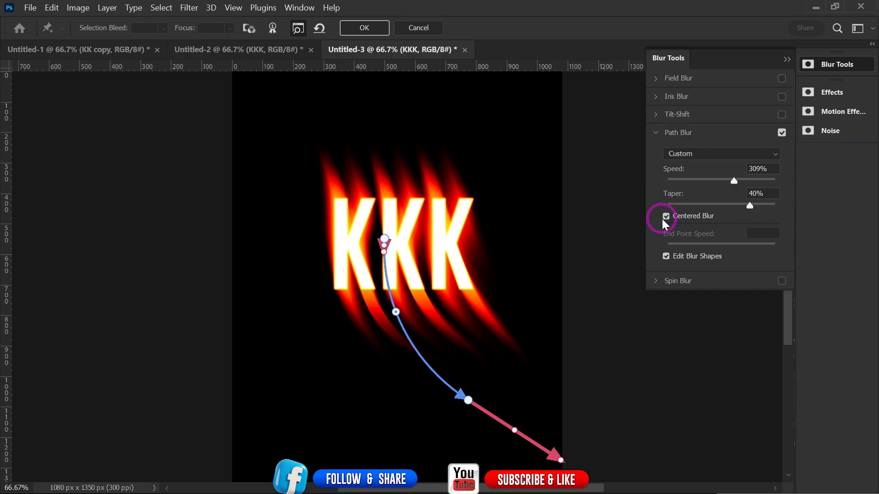
click(666, 216)
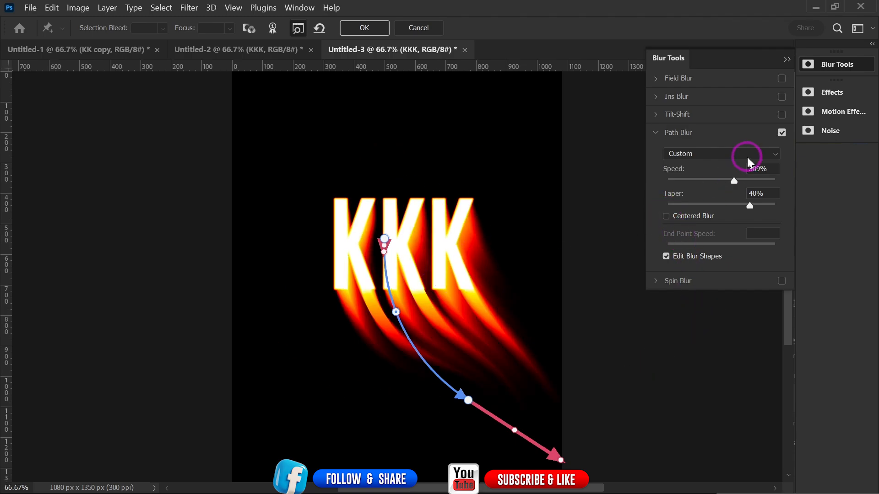
click(786, 60)
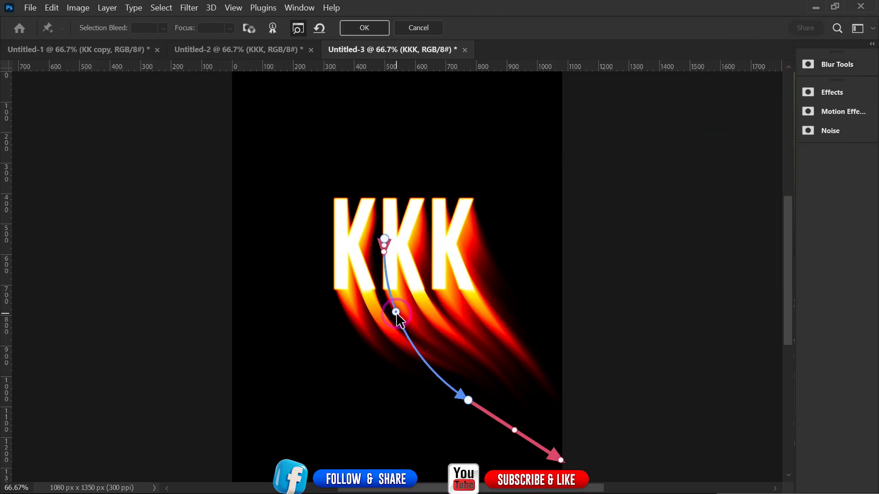
drag(396, 312, 495, 307)
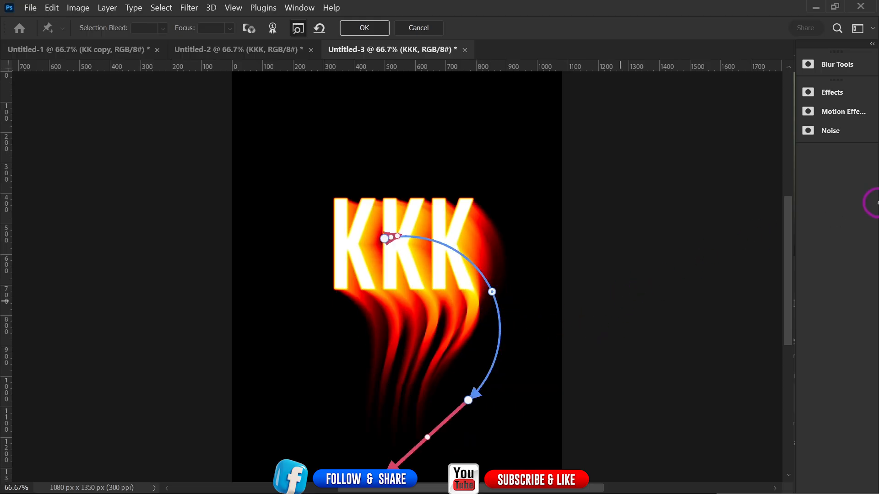
click(370, 27)
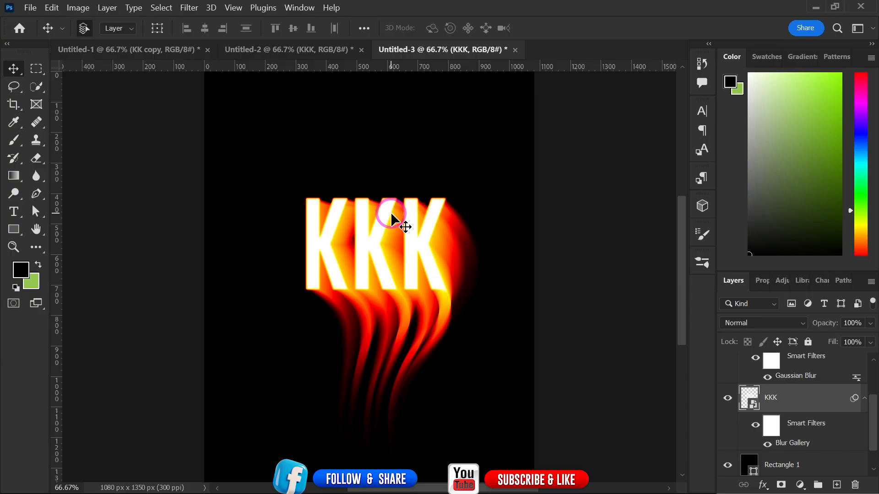